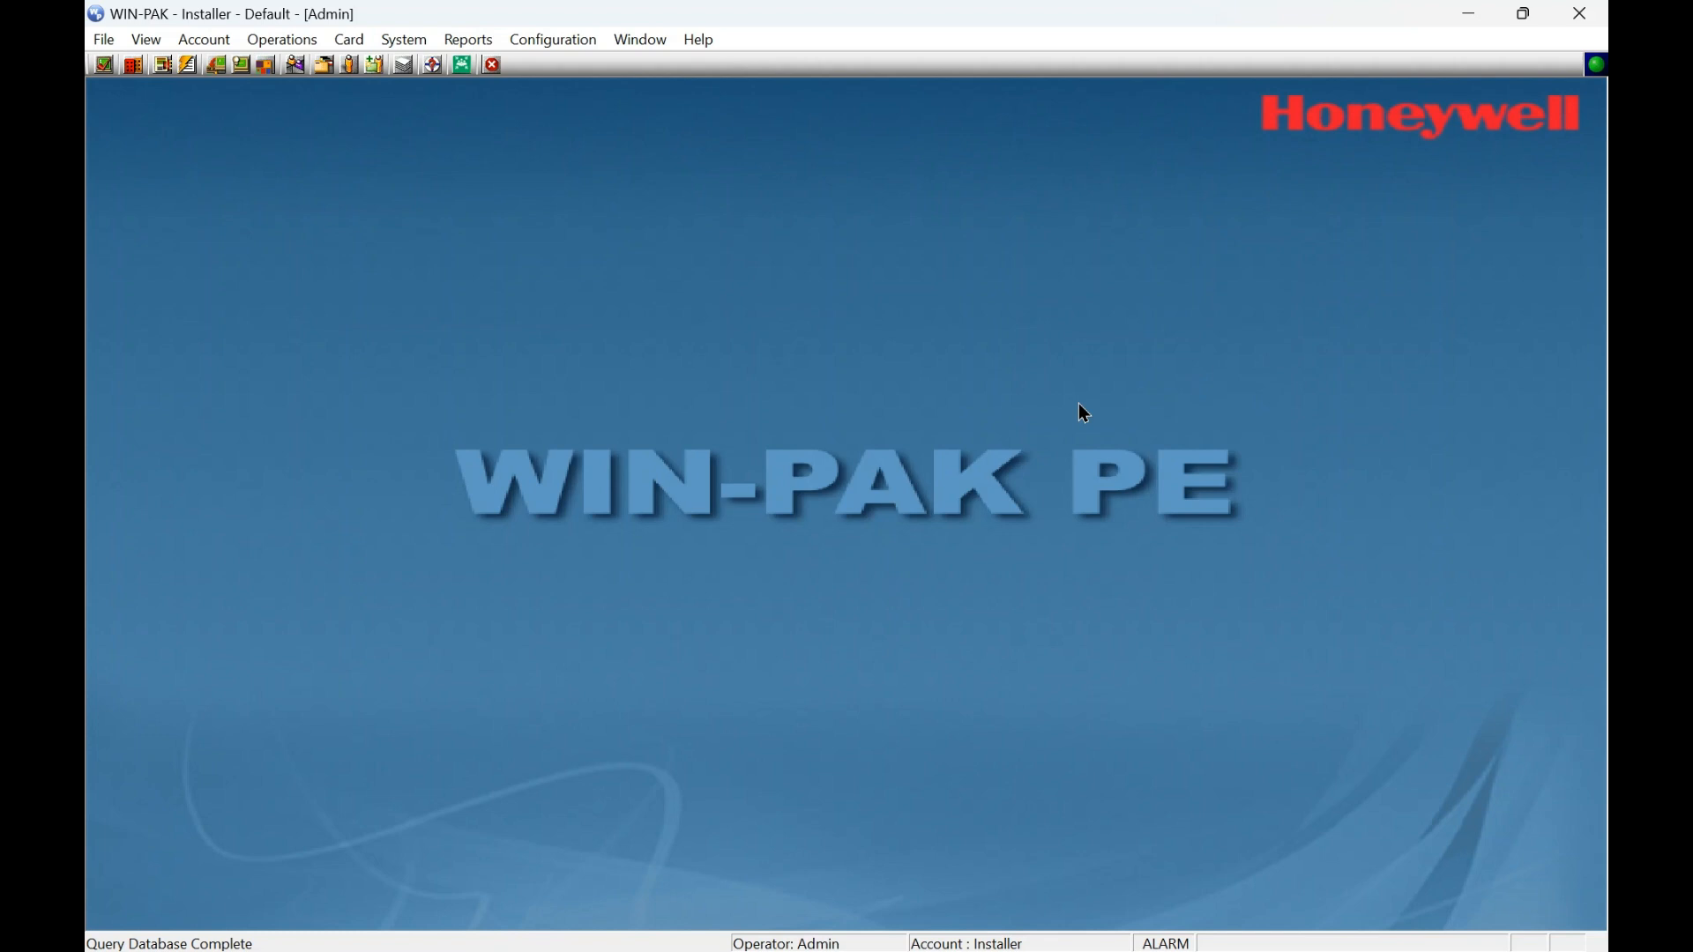
Add a new time zone named "Day shift".
click(545, 35)
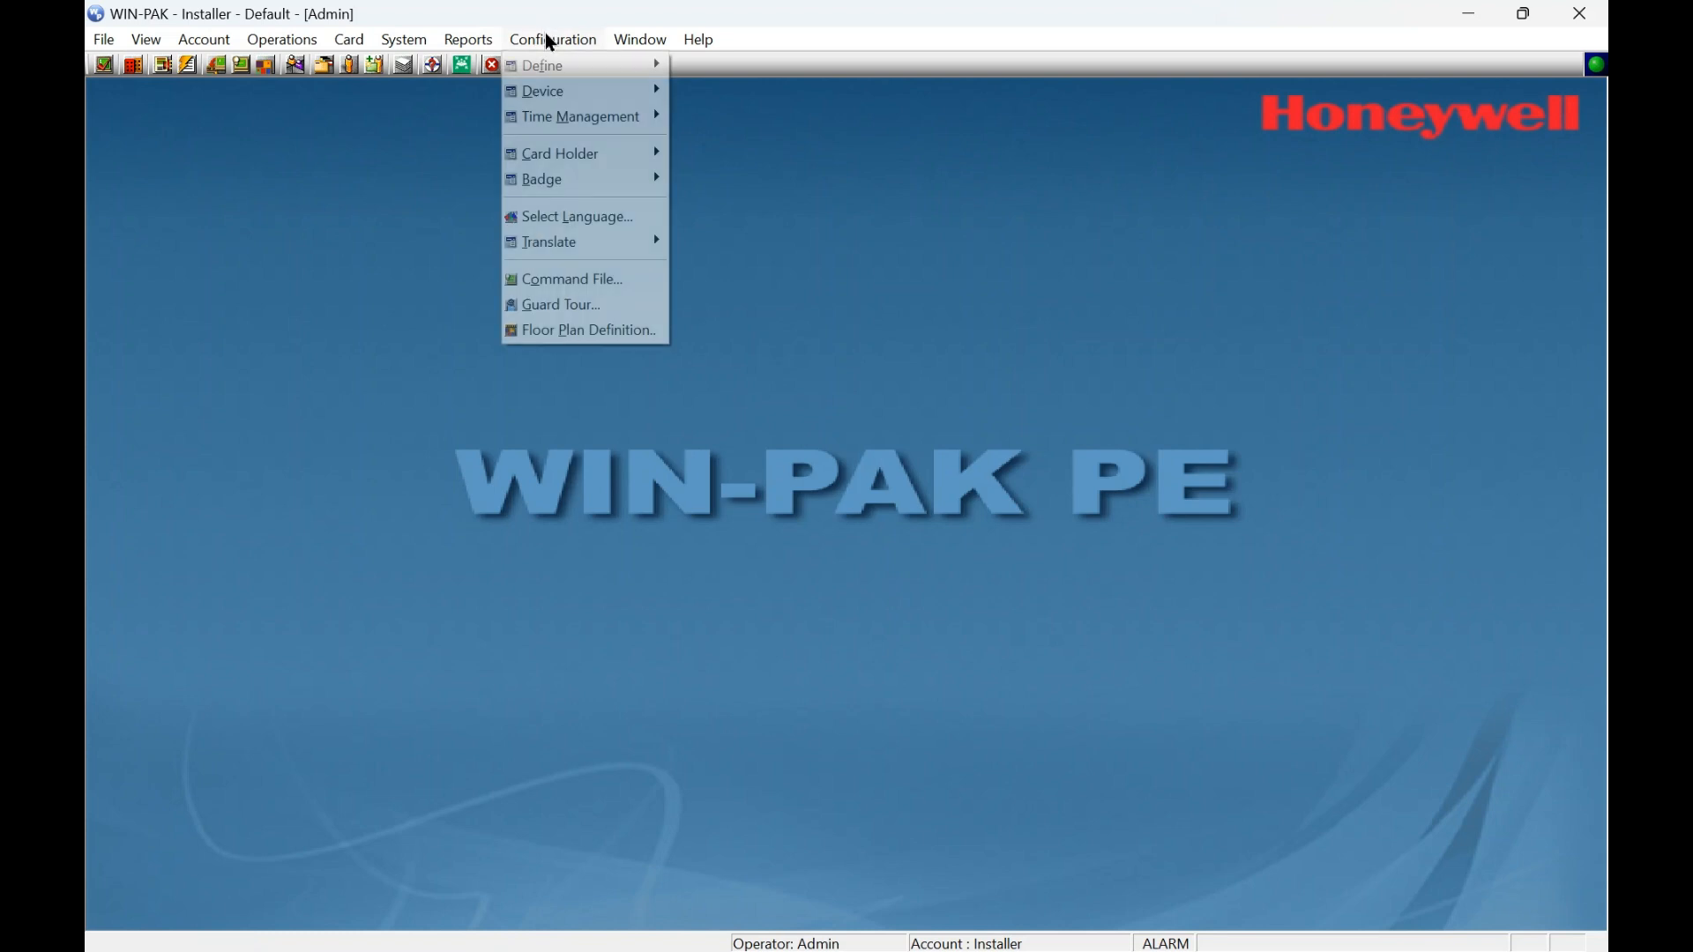
mouse_move(579, 124)
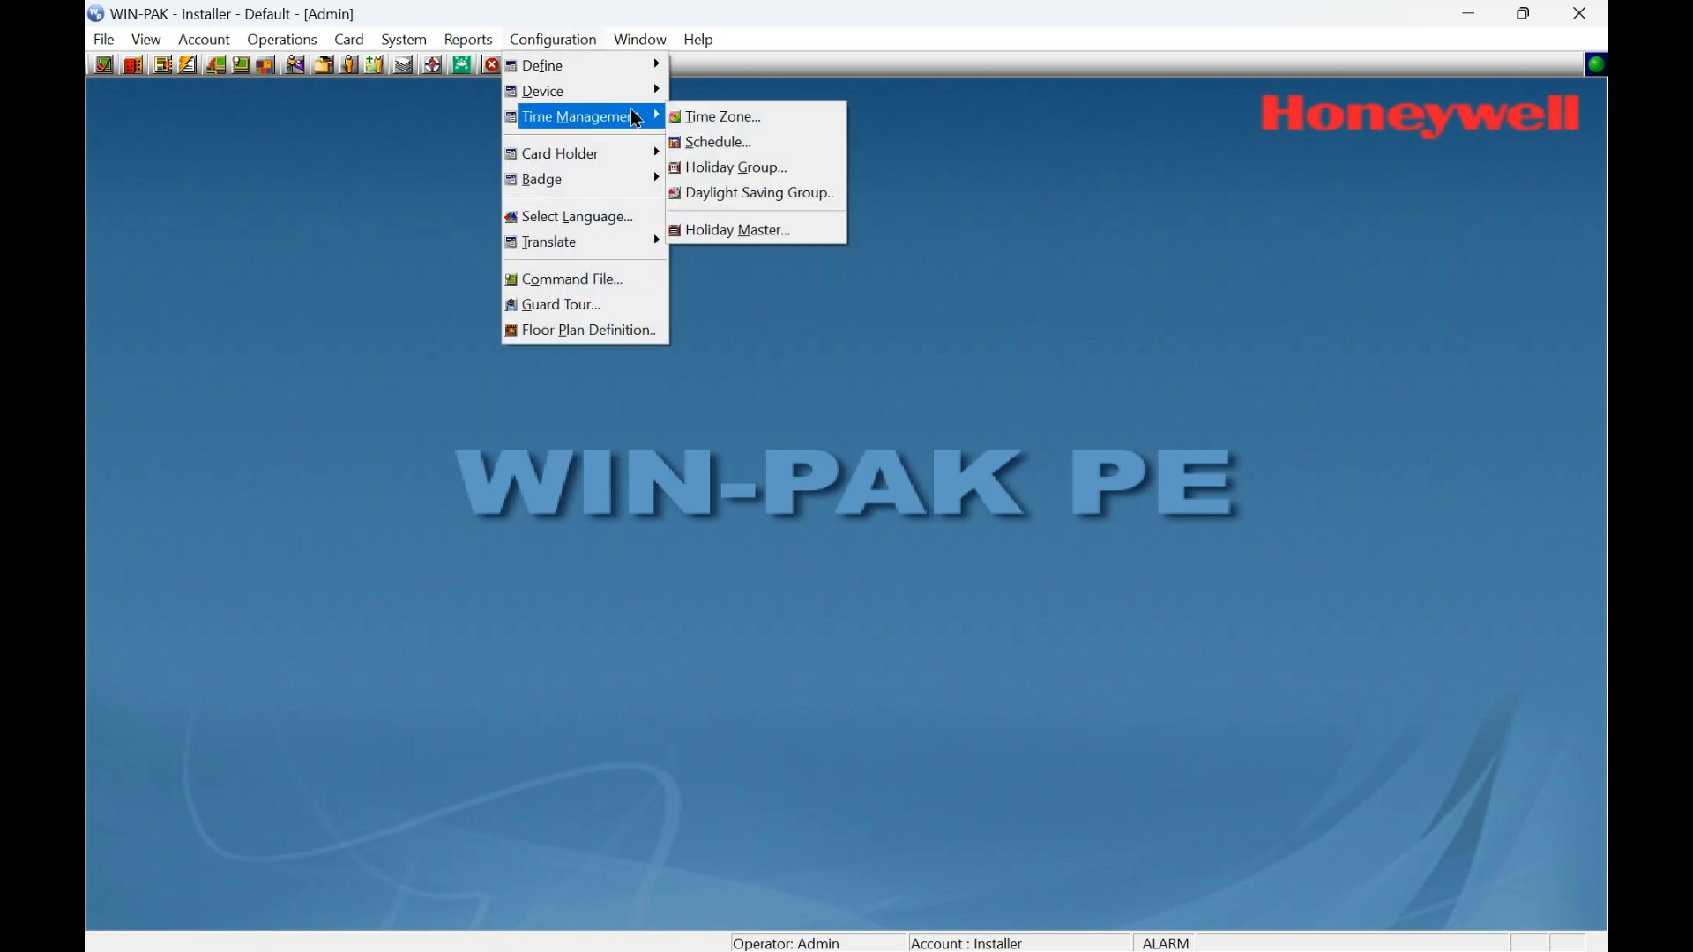
click(711, 118)
click(860, 411)
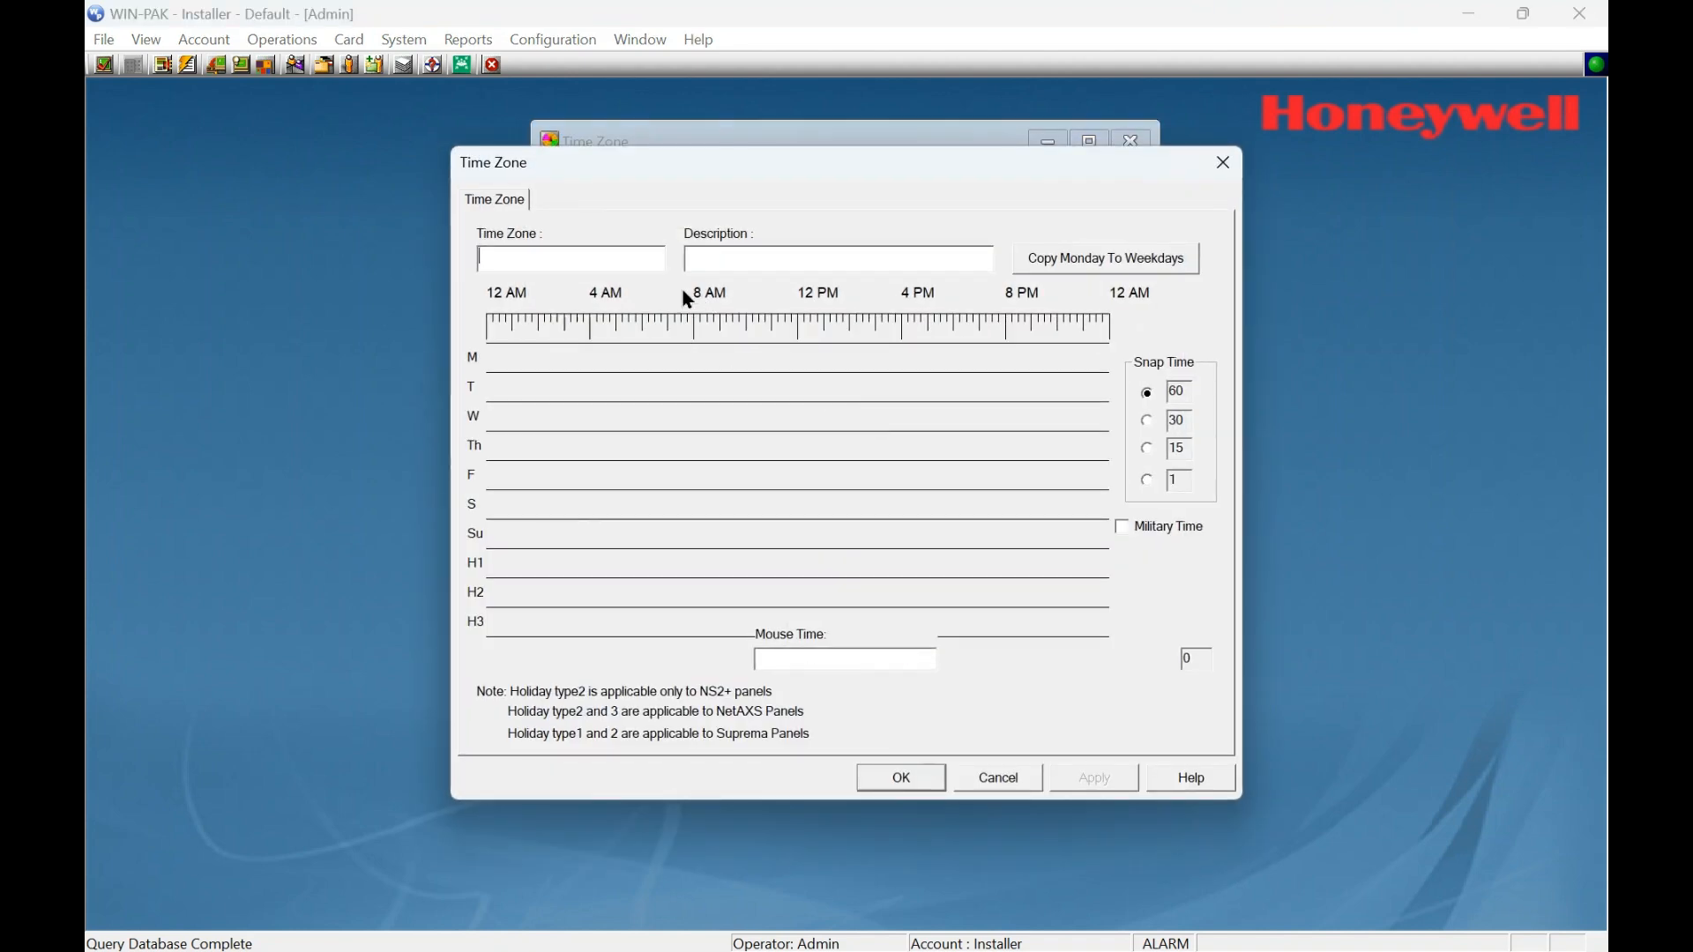
click(593, 259)
text(Day shift)
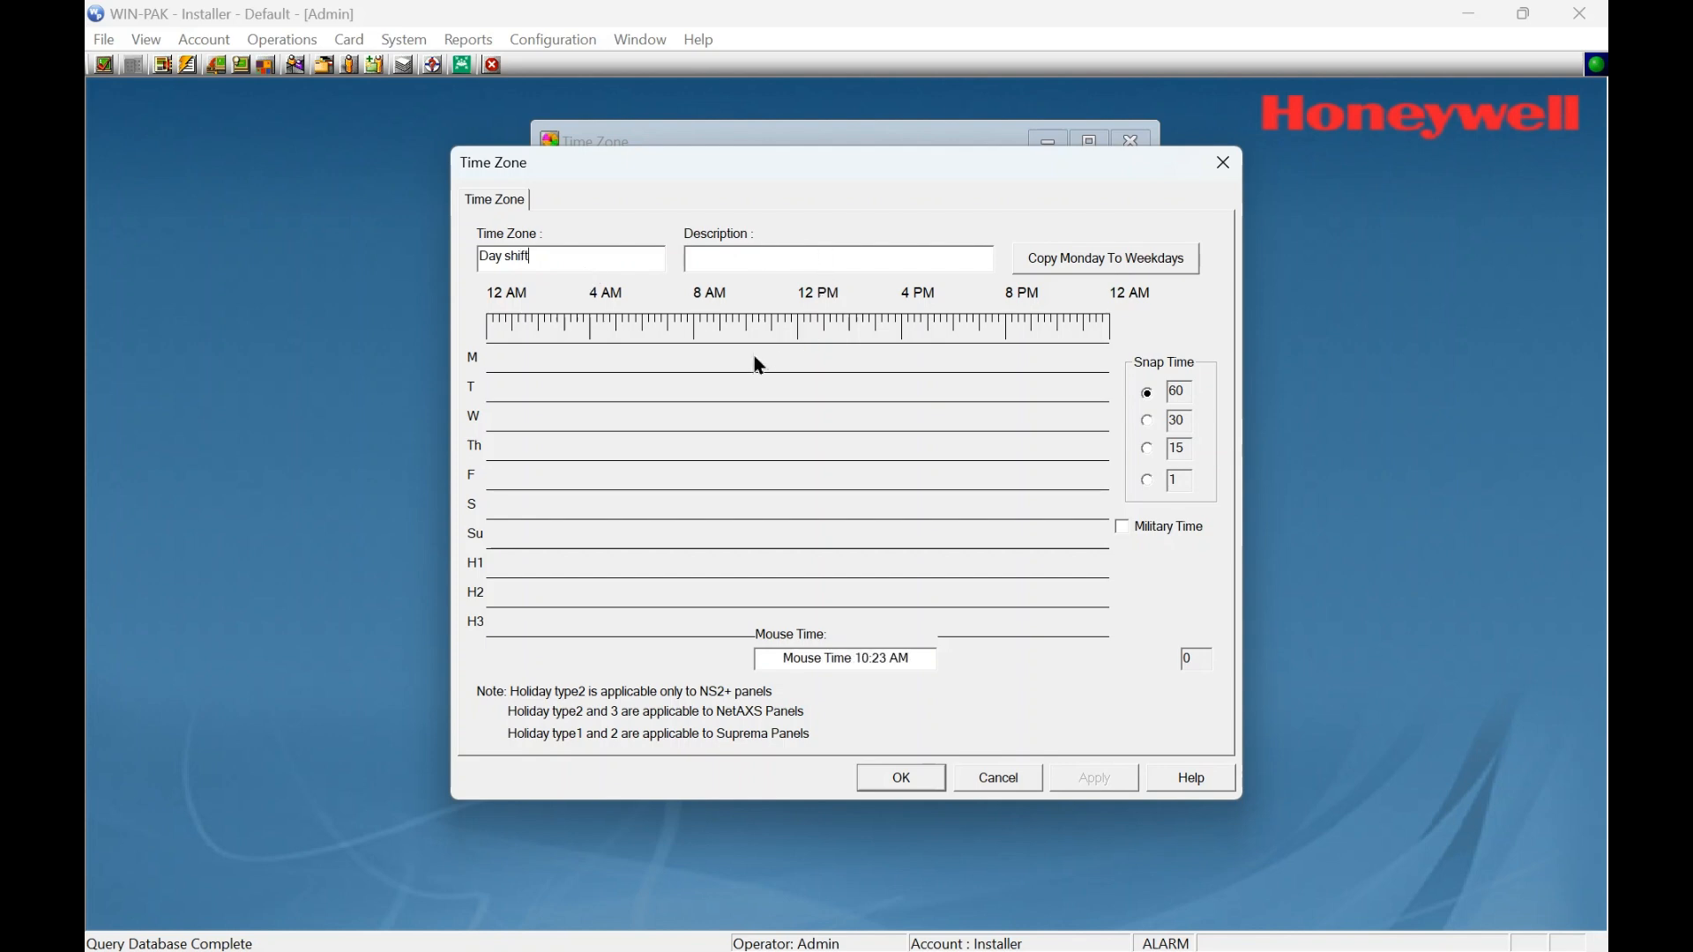
Set the time zone to 08:00 AM–07:00 PM from Monday to Friday and save it with the description "8-7 shift".
drag(698, 360, 971, 381)
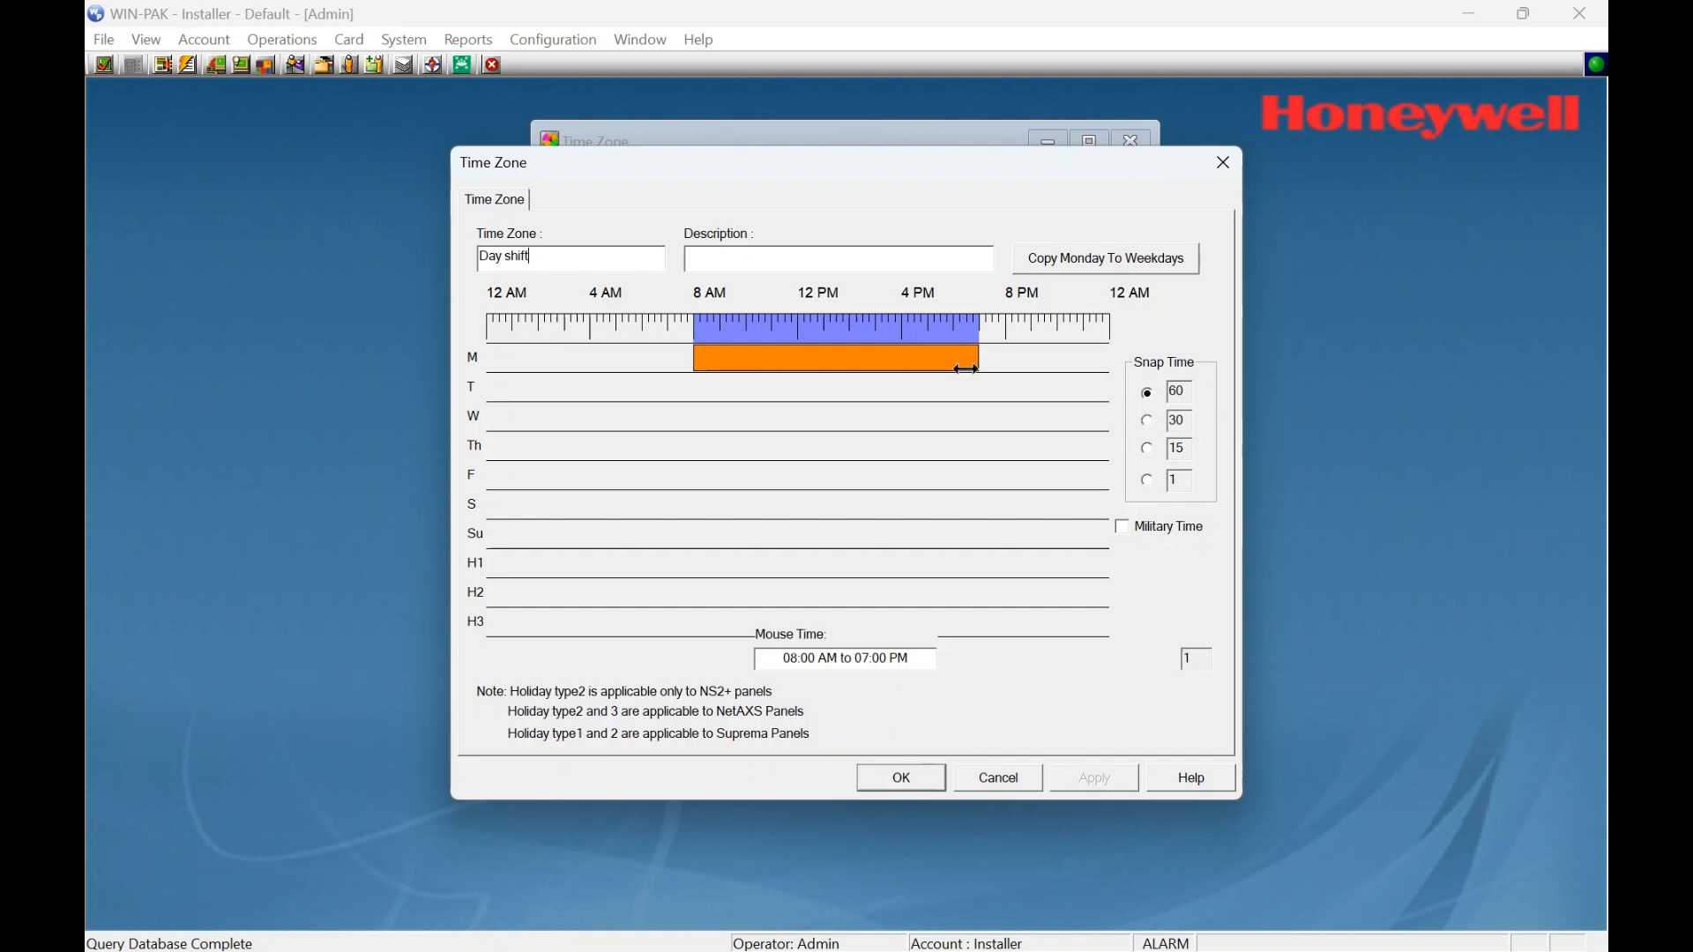
click(1126, 264)
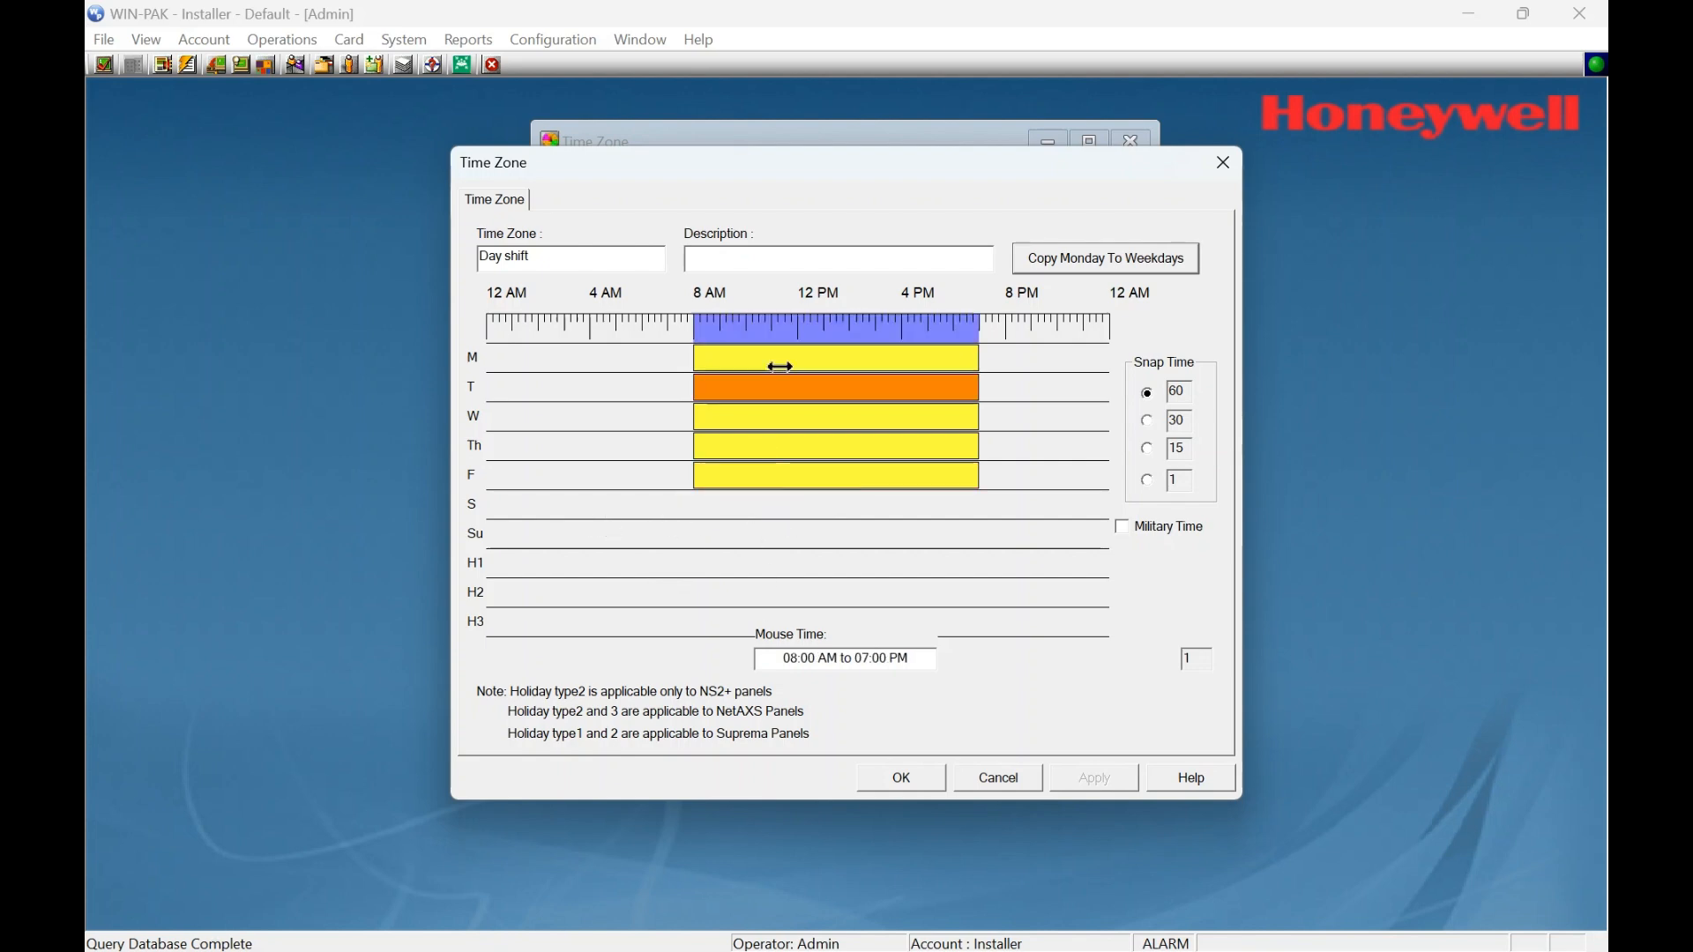
click(792, 259)
text(8-7 shi)
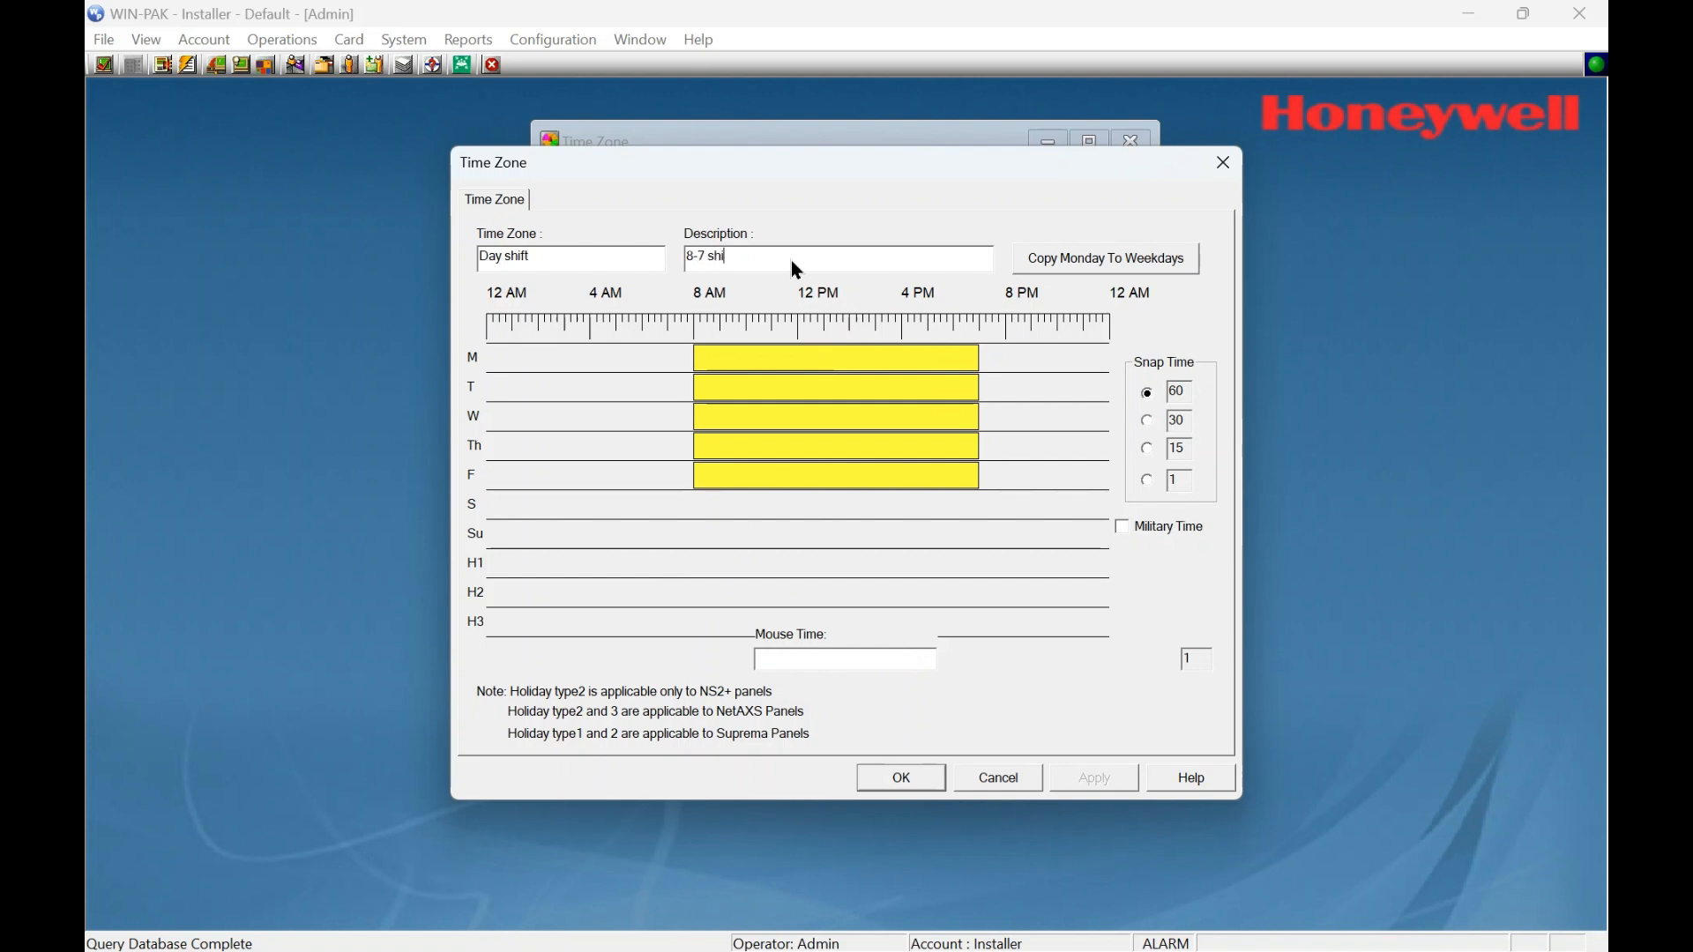
text(ft)
click(910, 780)
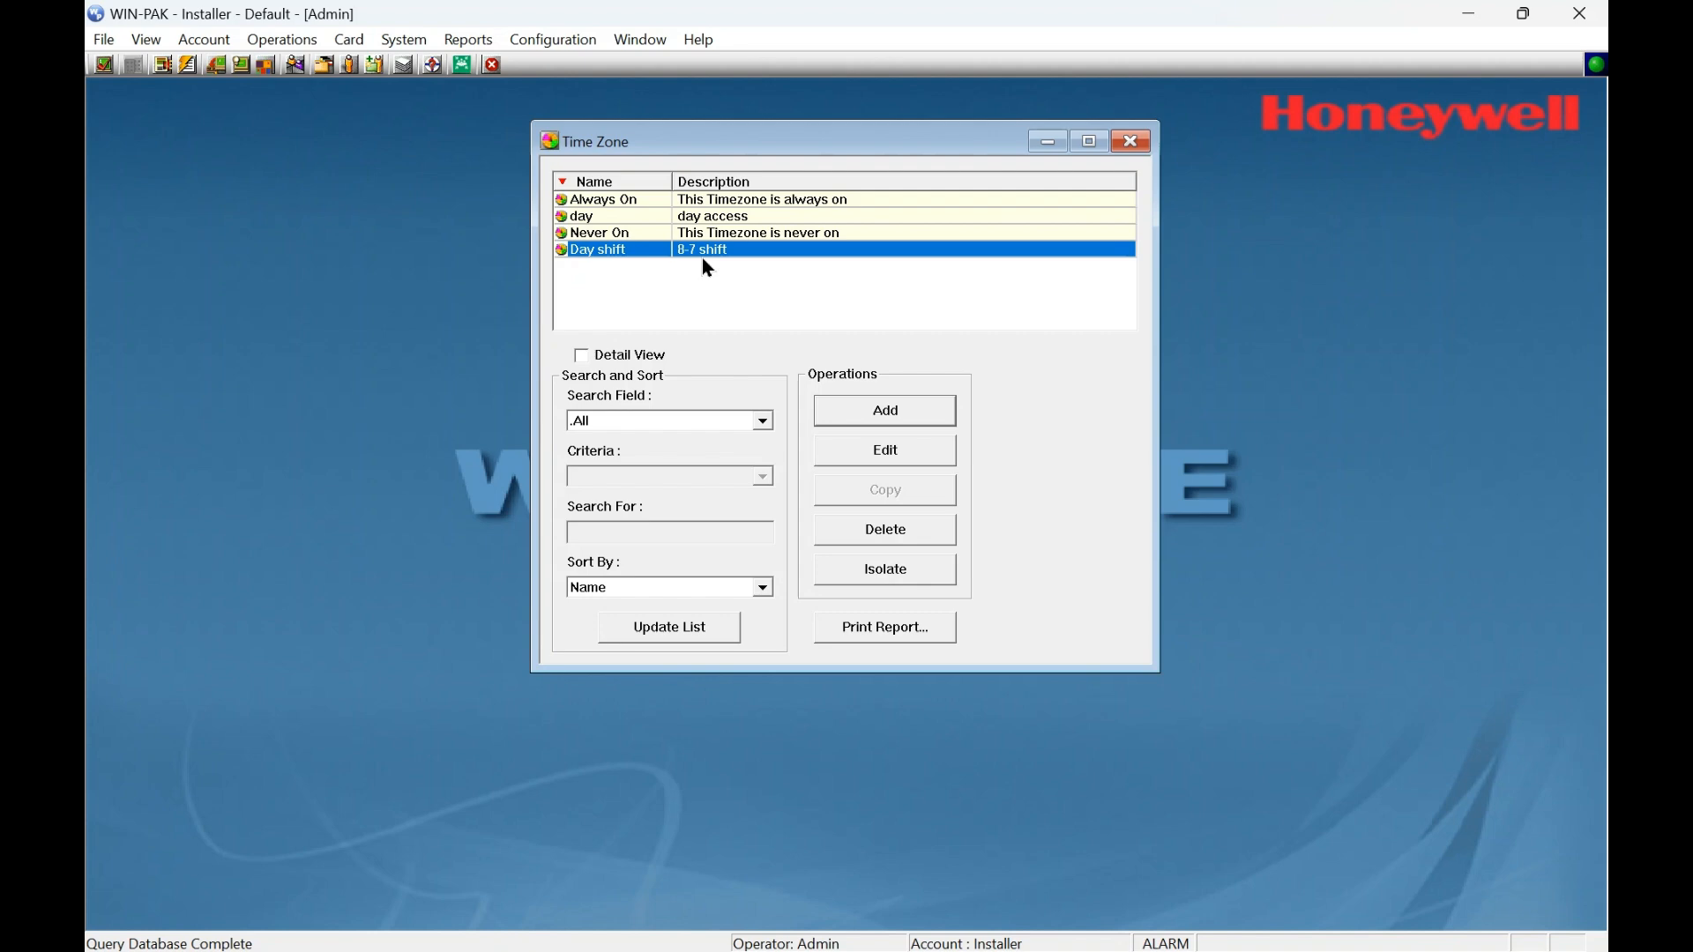
click(1133, 143)
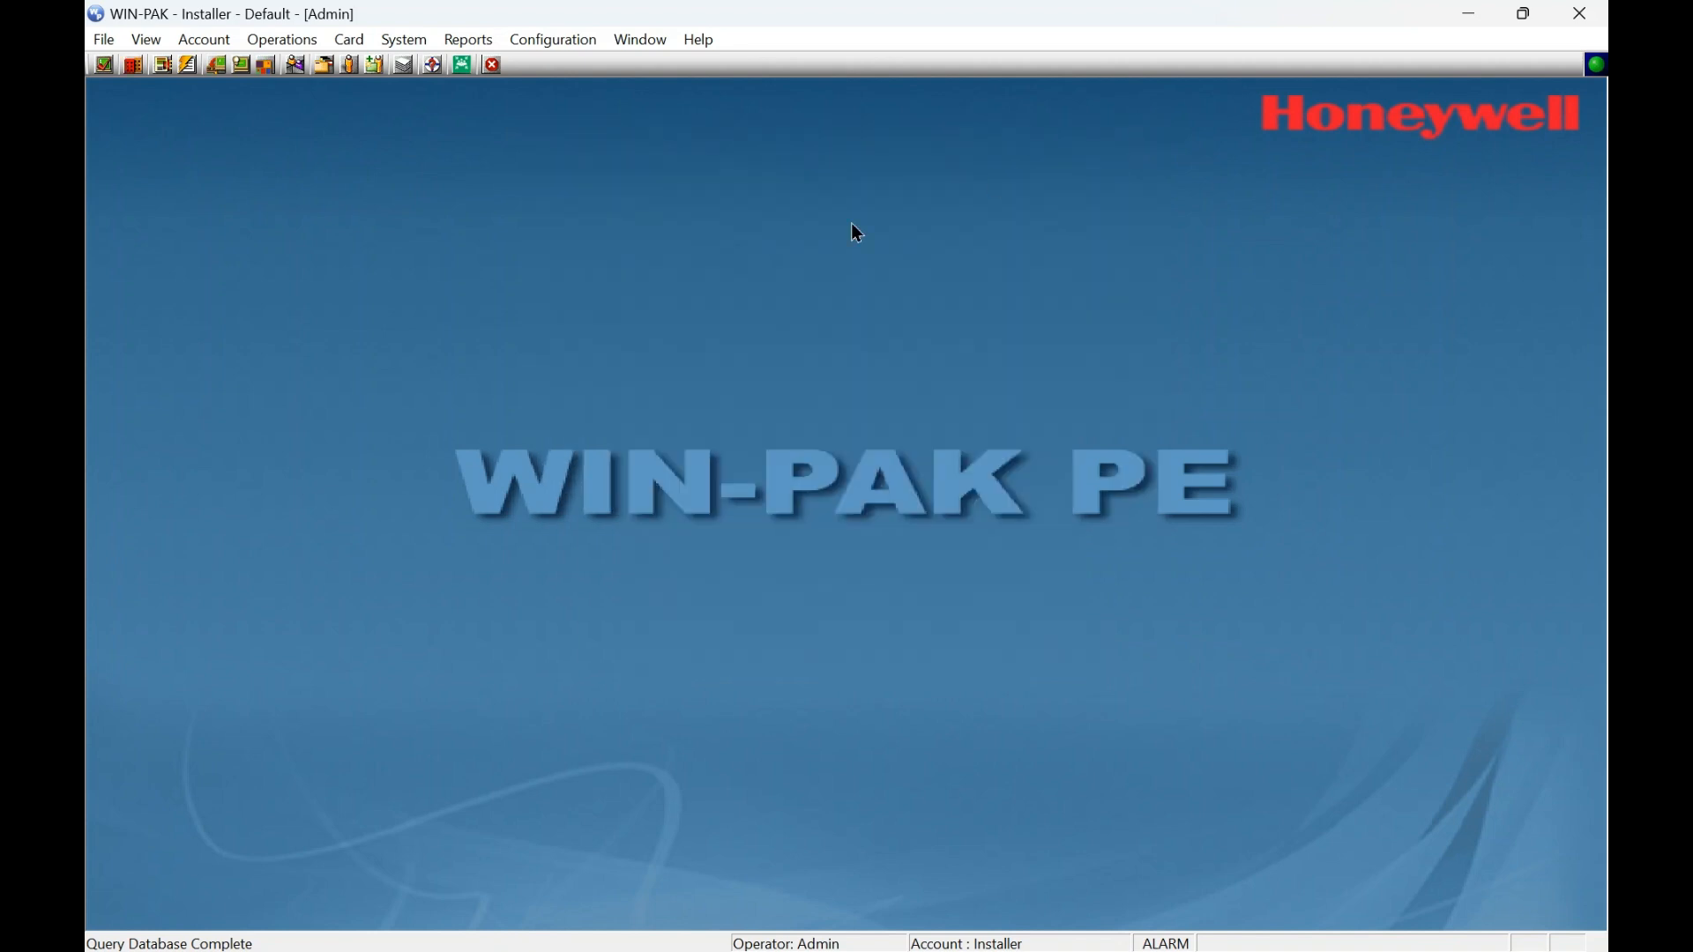
Add the Day shift time zone to the selected time zones of the pro42 panel in the device map.
click(552, 41)
mouse_move(567, 91)
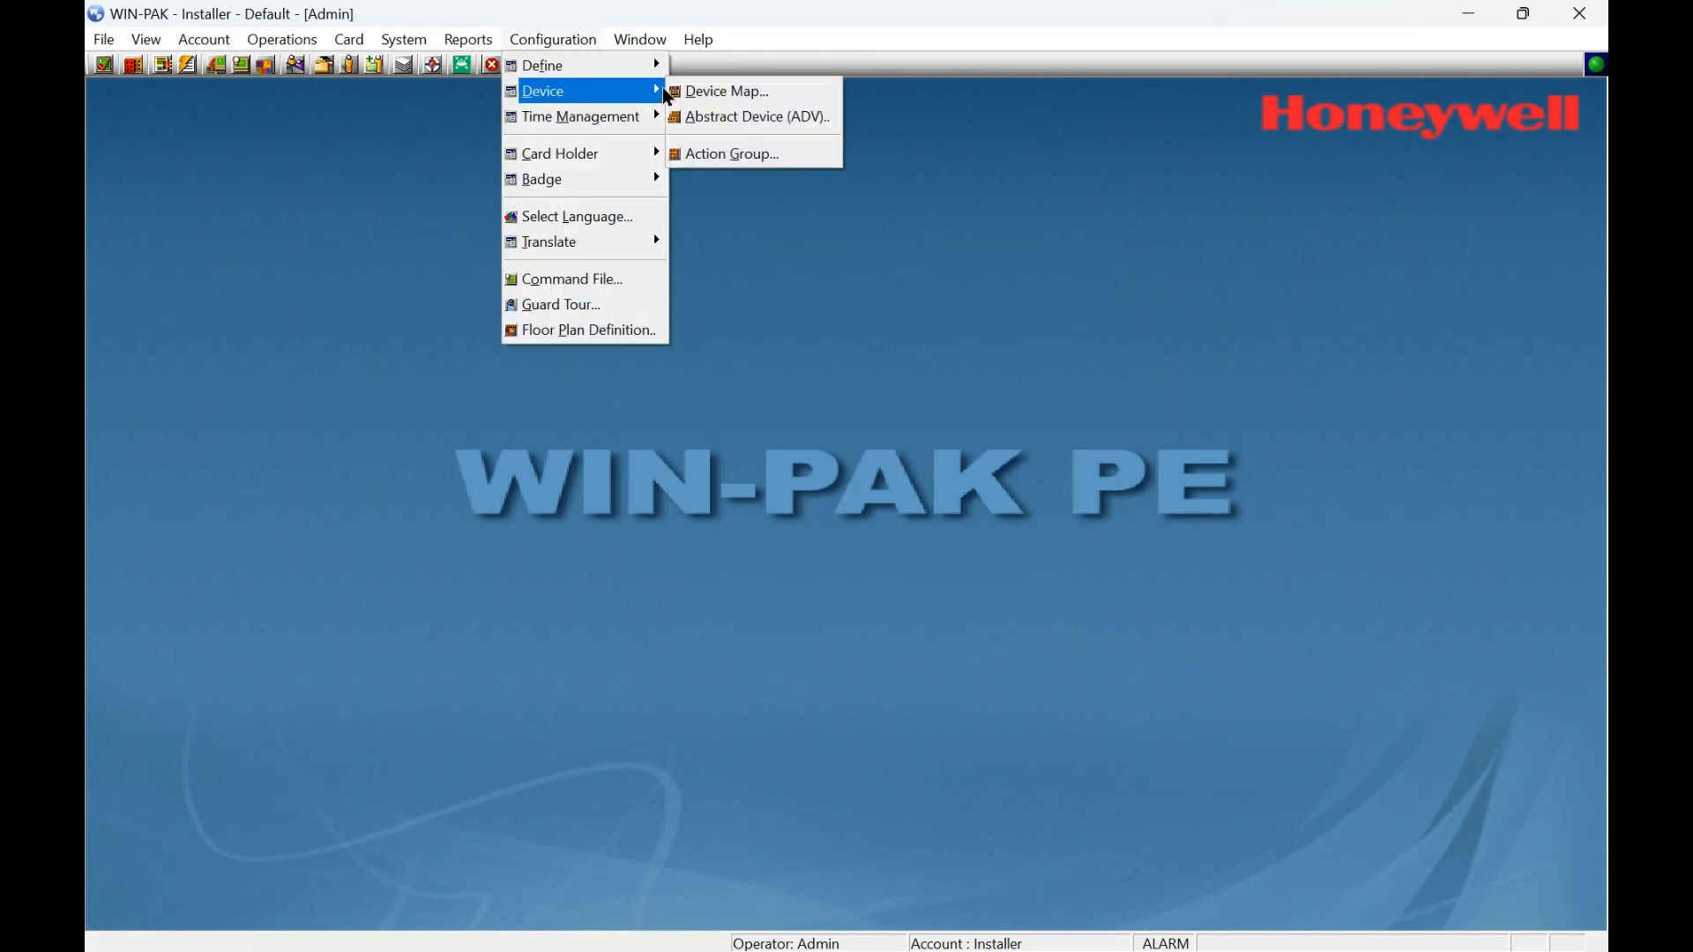
click(702, 93)
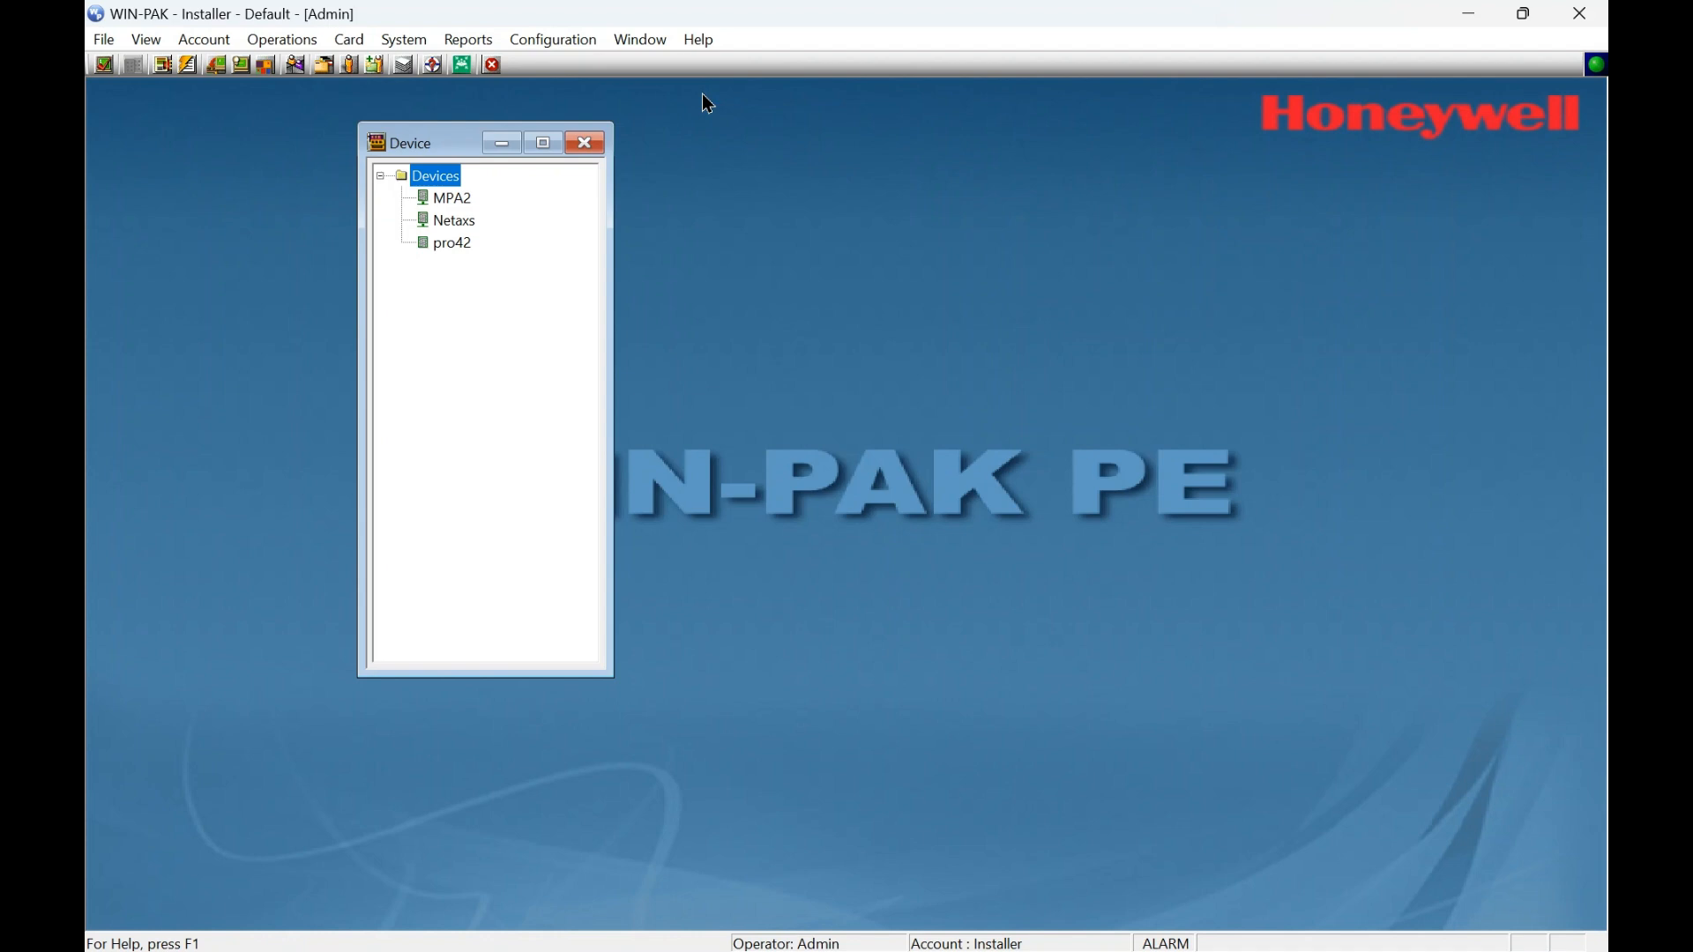
double_click(446, 243)
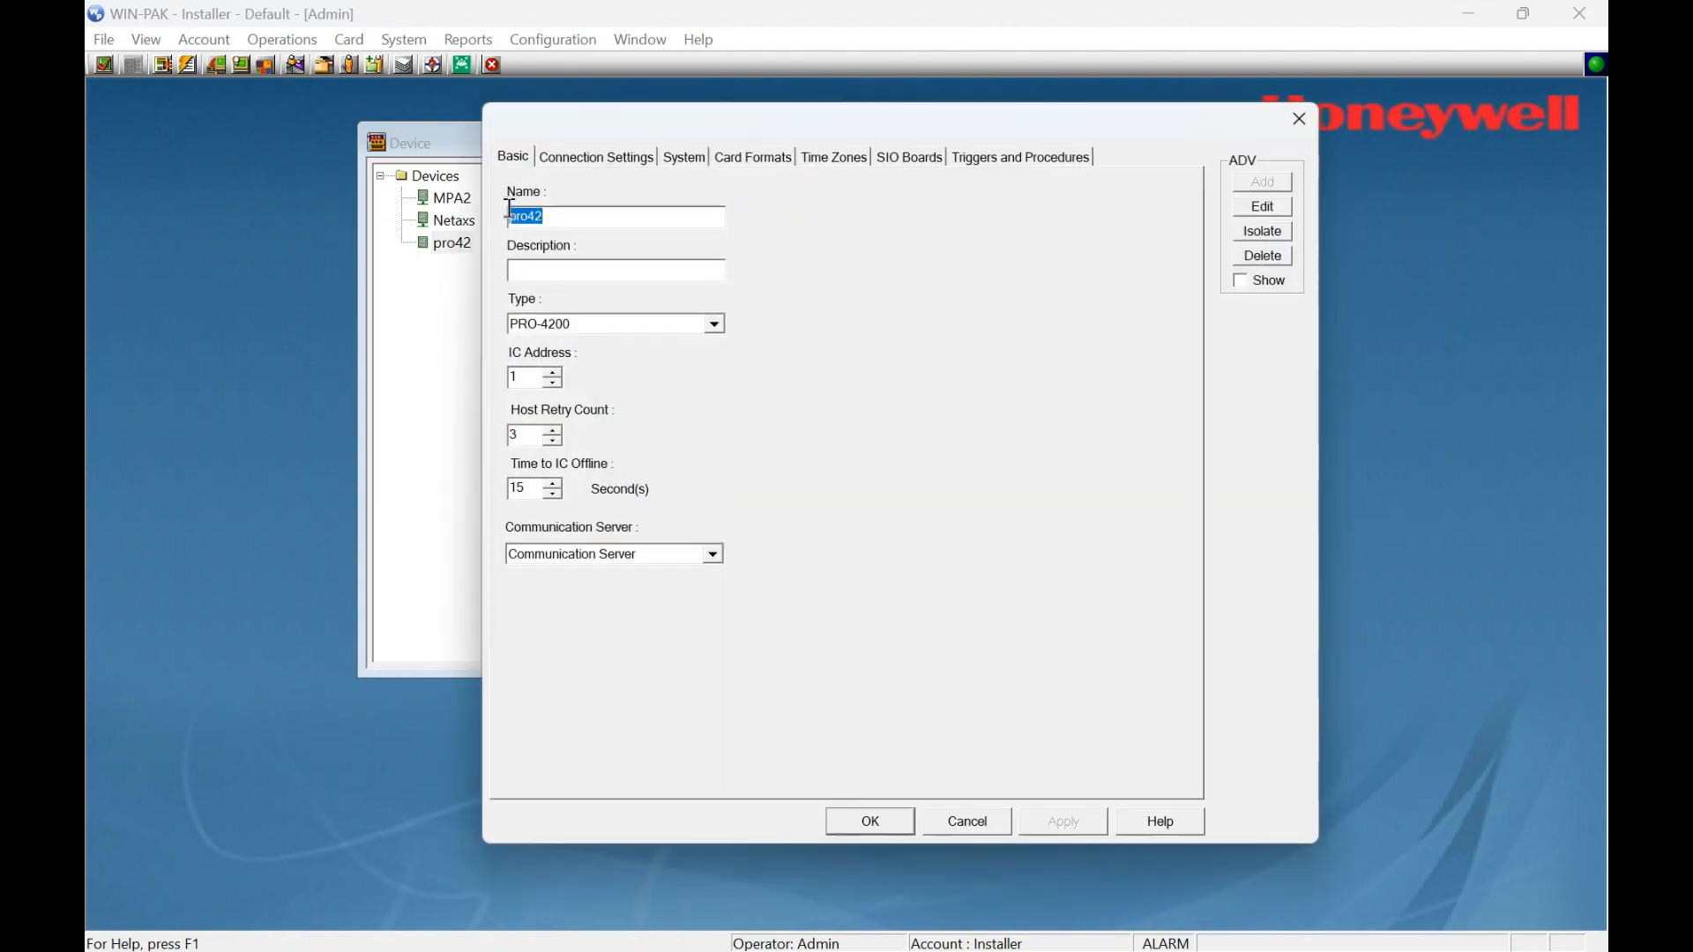
click(829, 160)
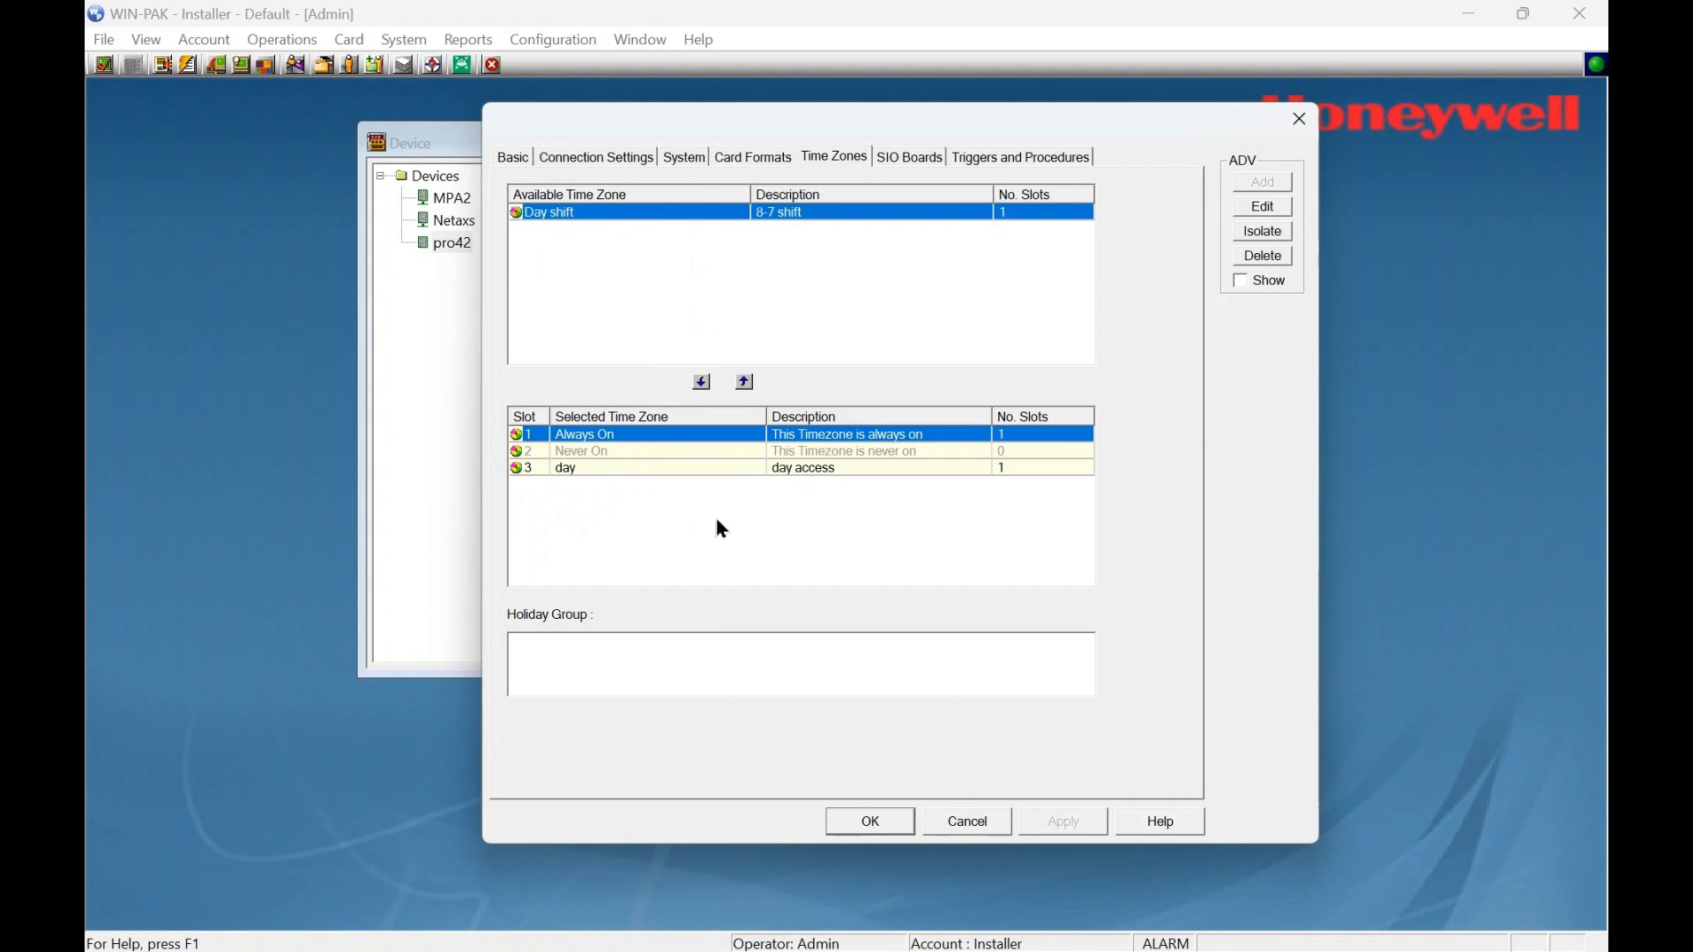
click(703, 384)
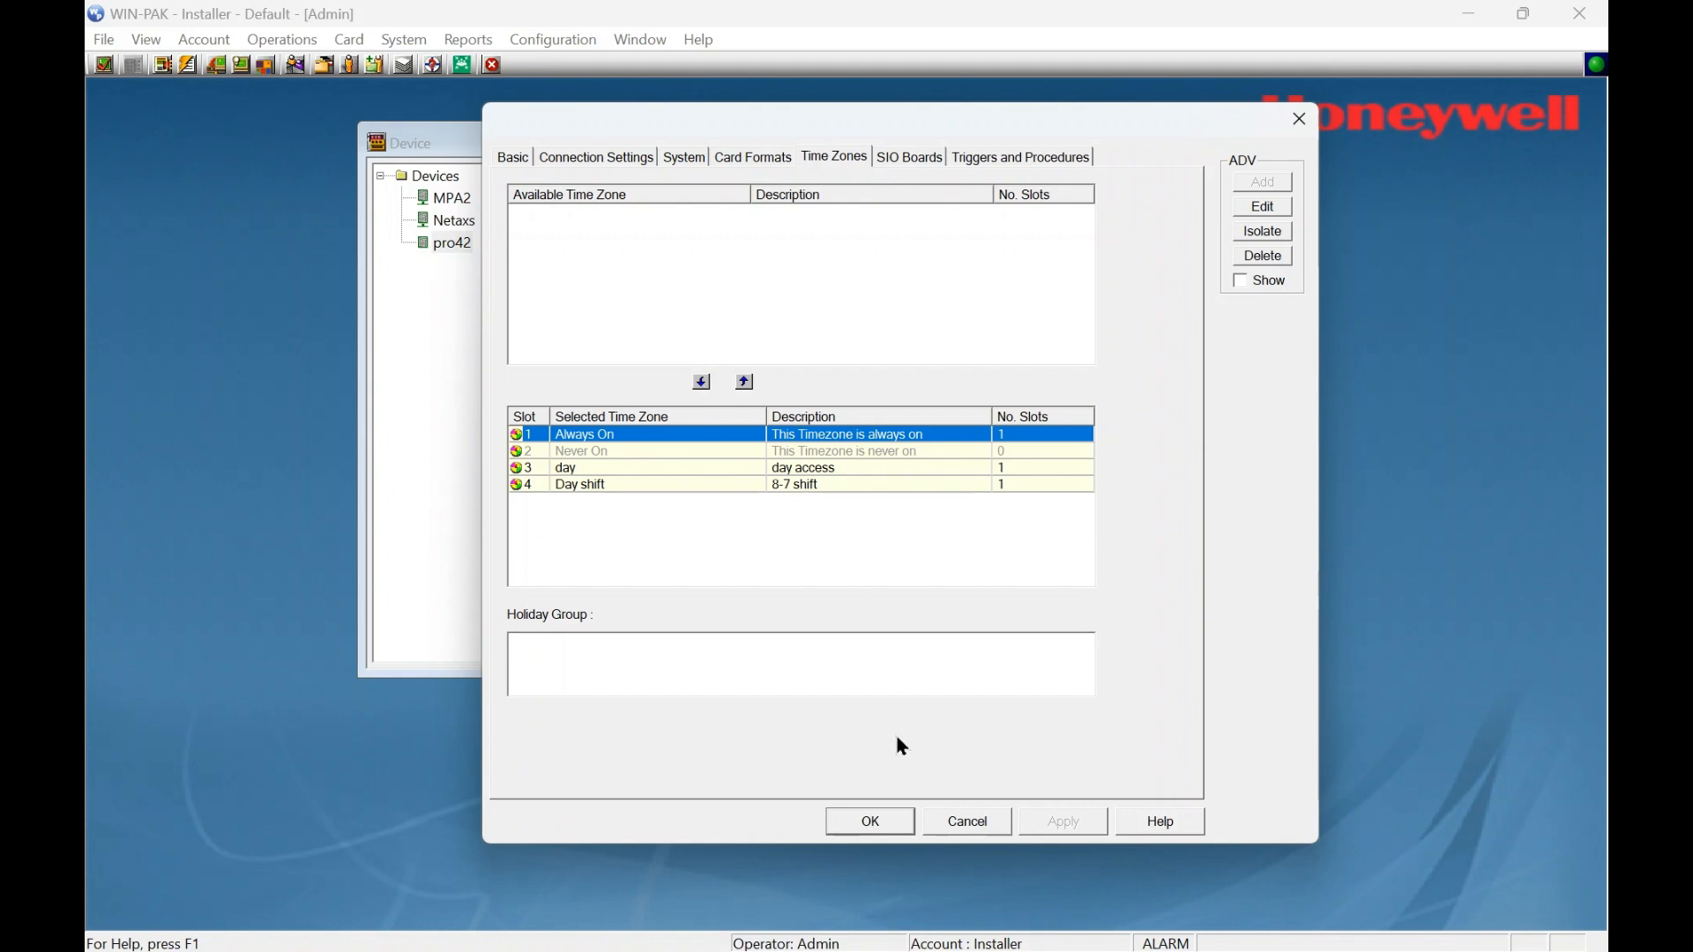
click(863, 820)
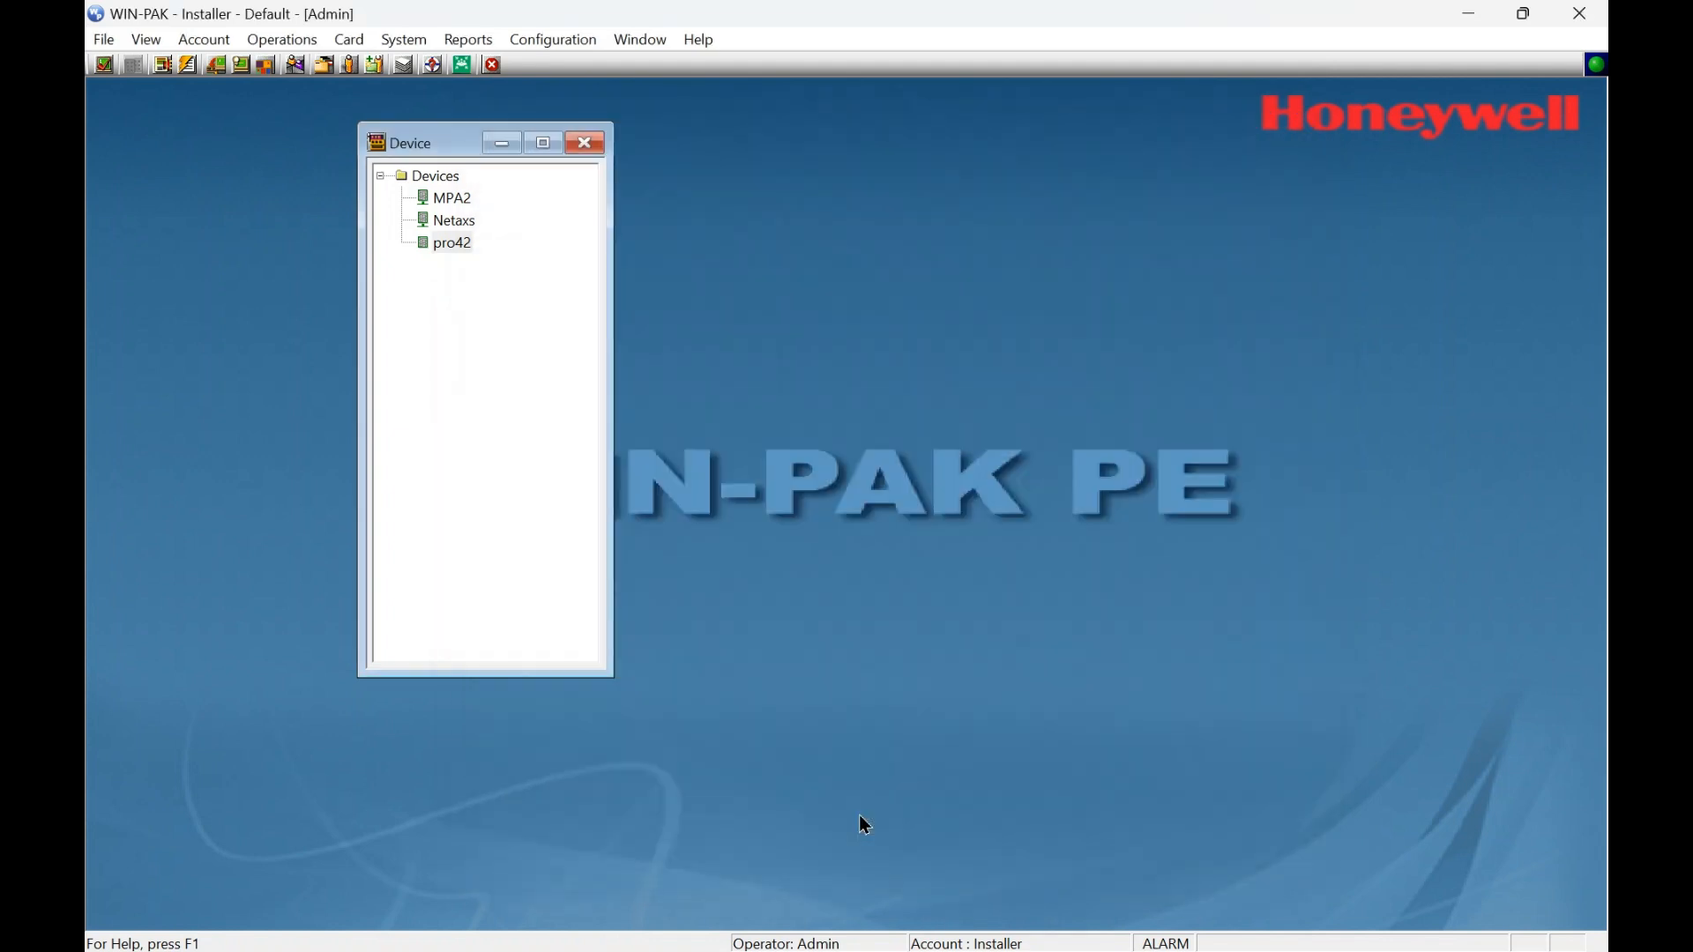
Add the Day shift time zone to the selected time zones of the MPA2 panel.
double_click(452, 198)
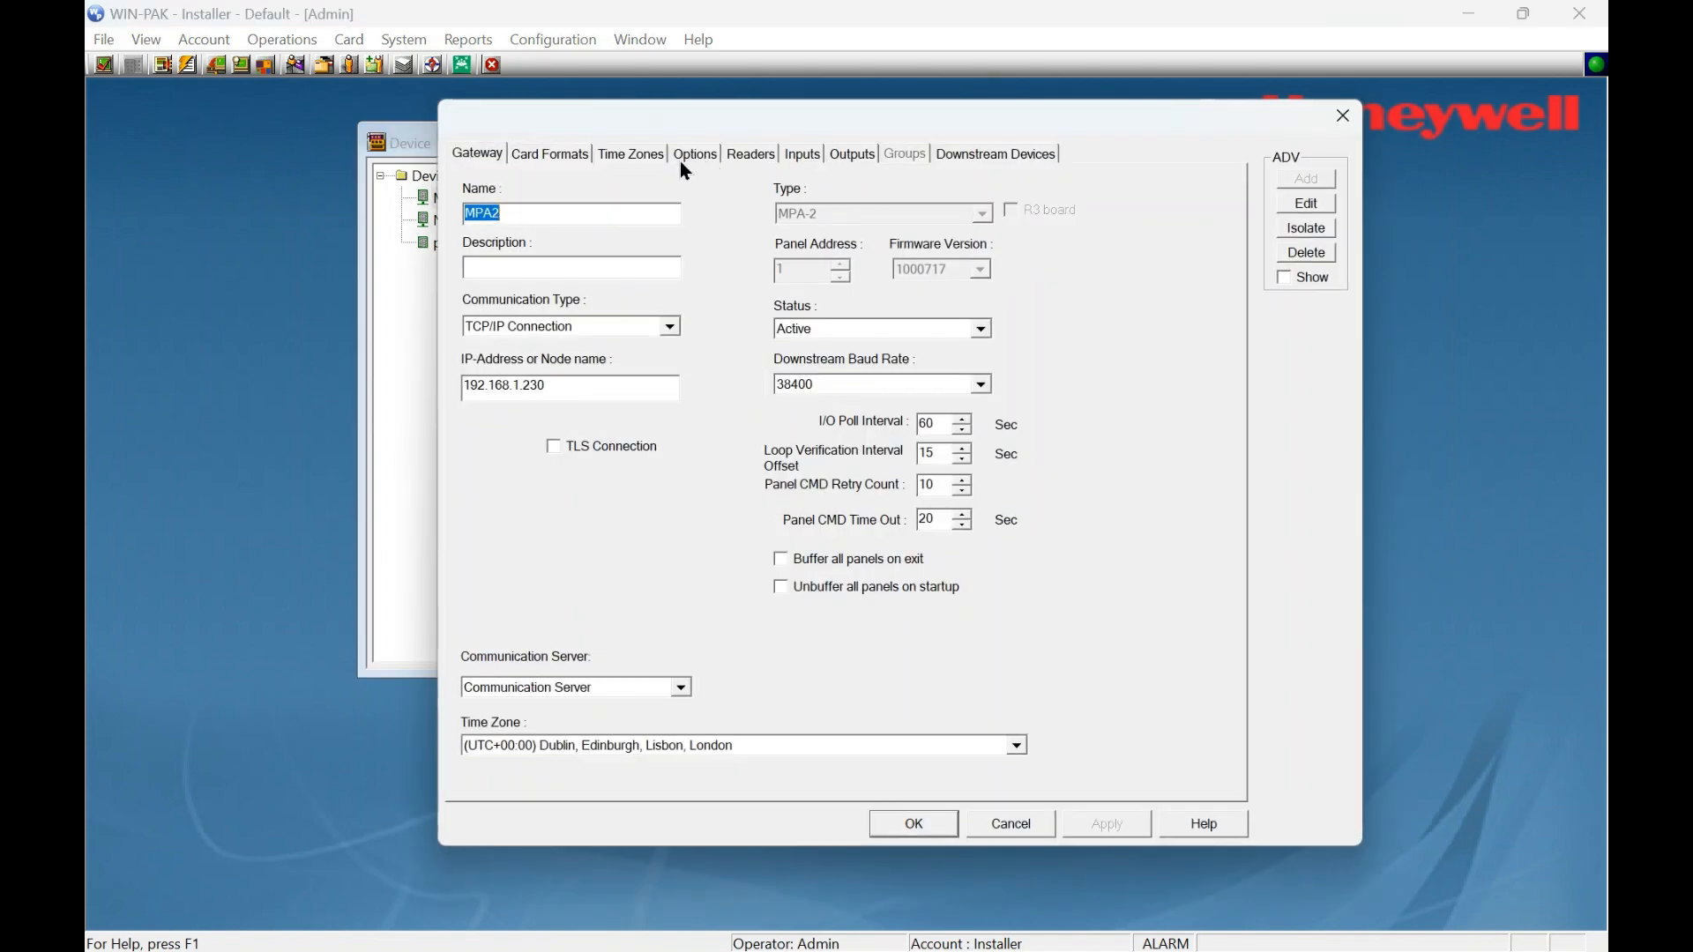
click(633, 153)
click(552, 227)
click(662, 382)
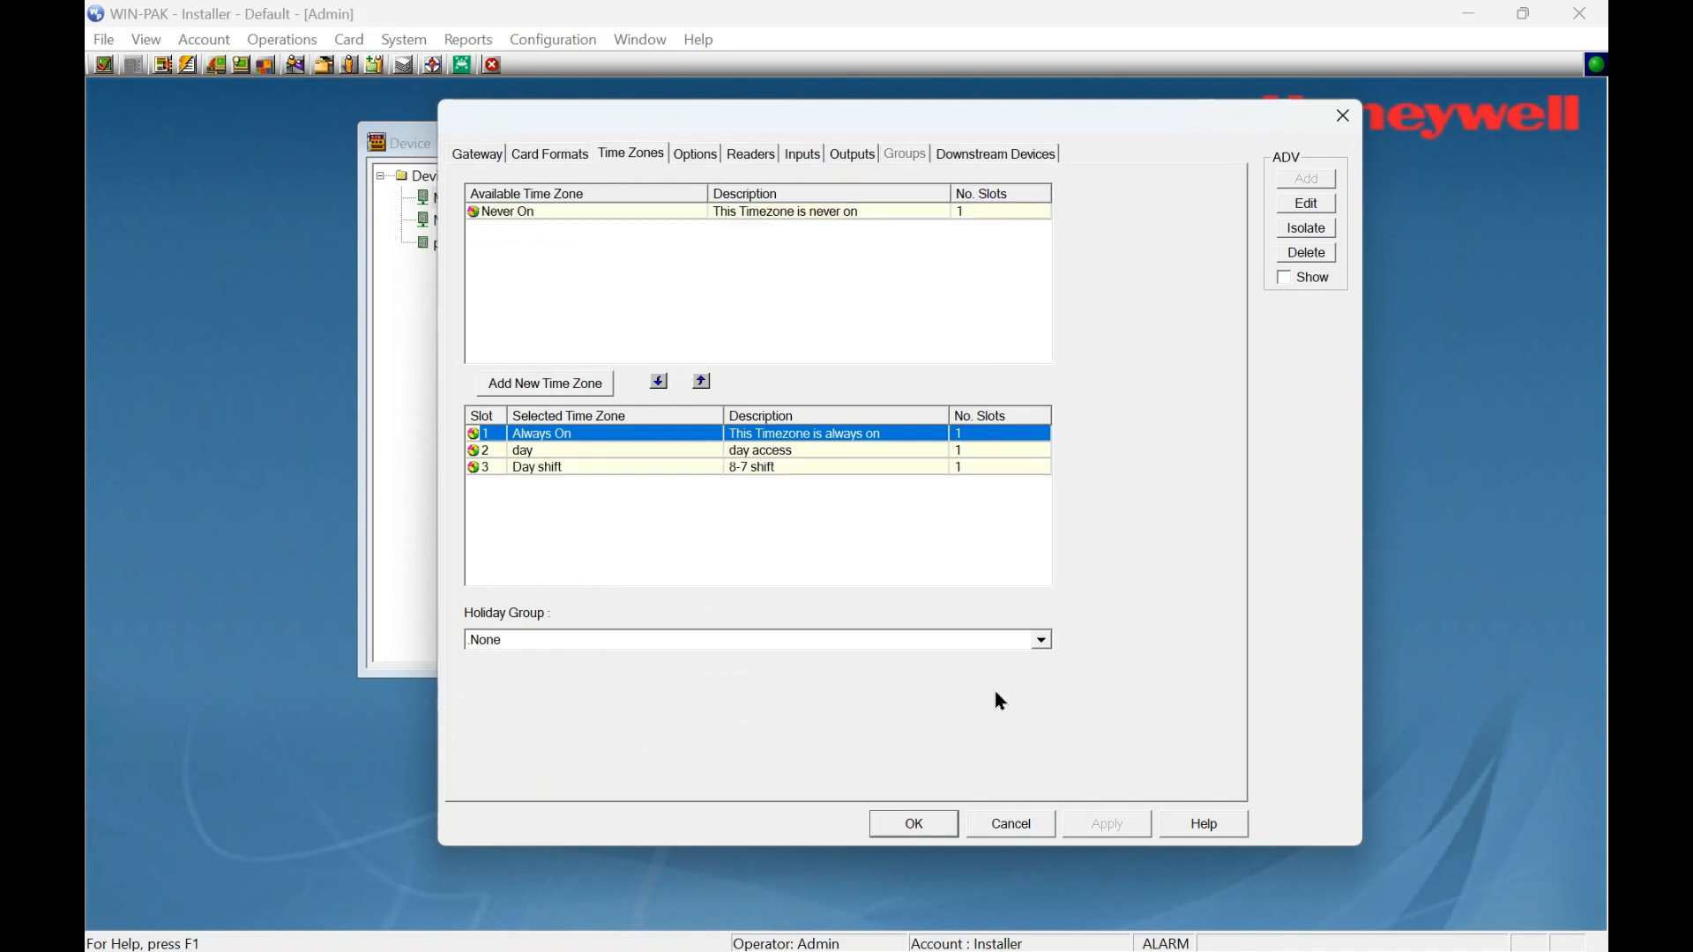
click(938, 822)
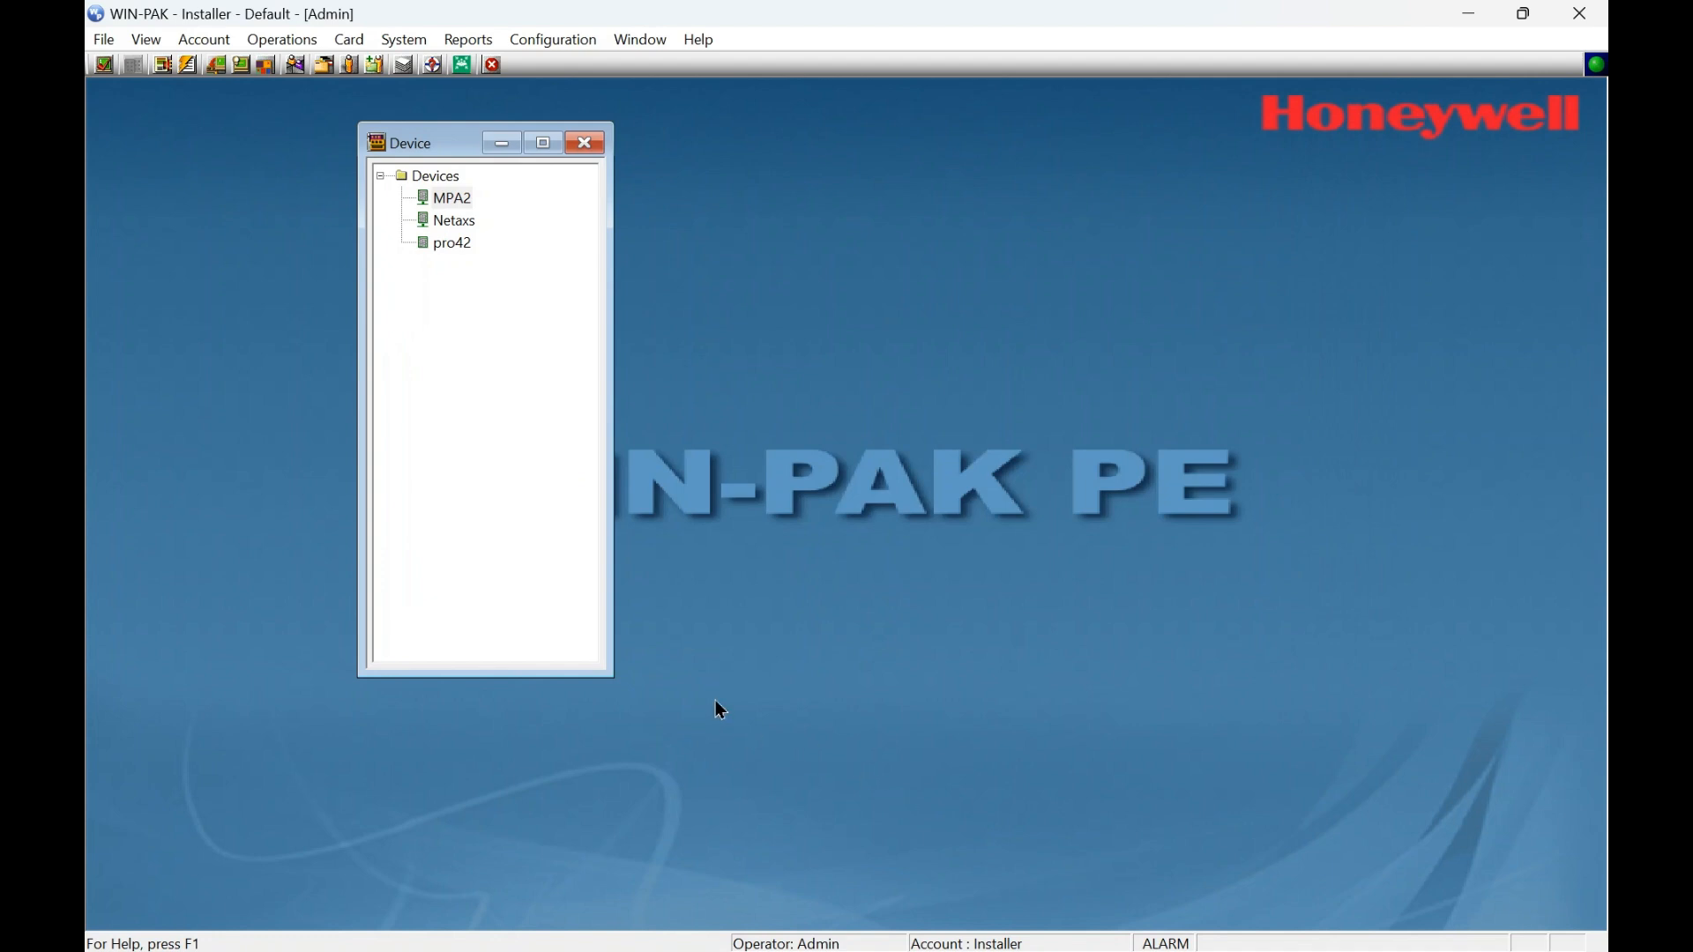
Create an access level named "Day shift" with the description "8-7".
click(351, 41)
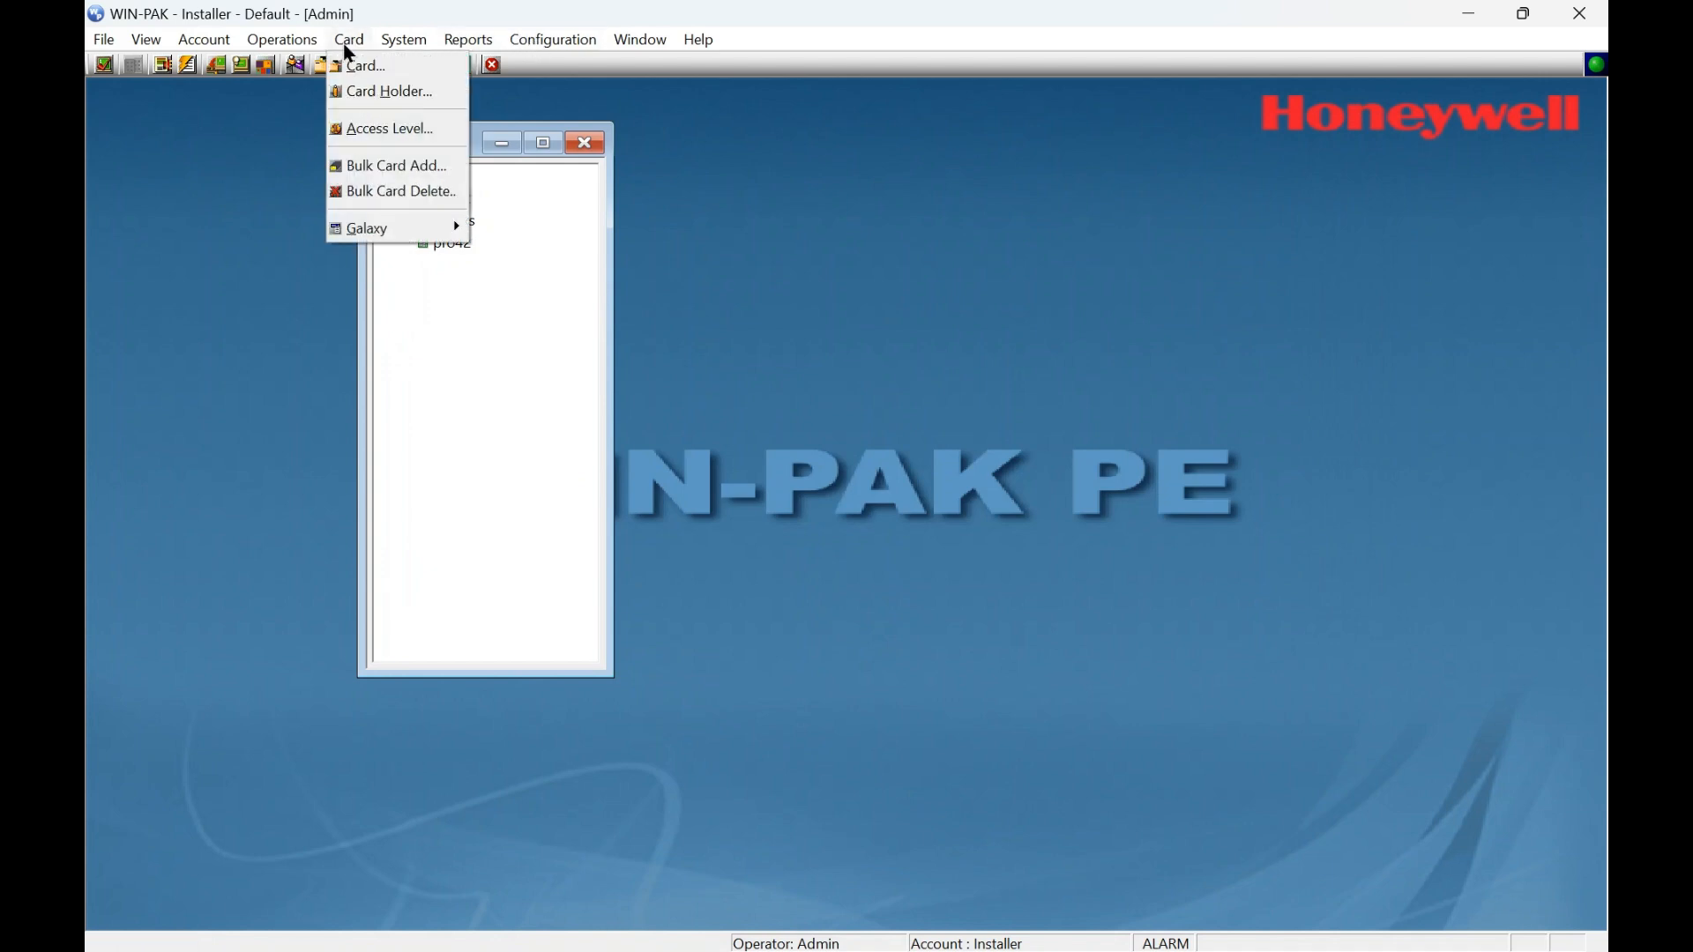
click(364, 129)
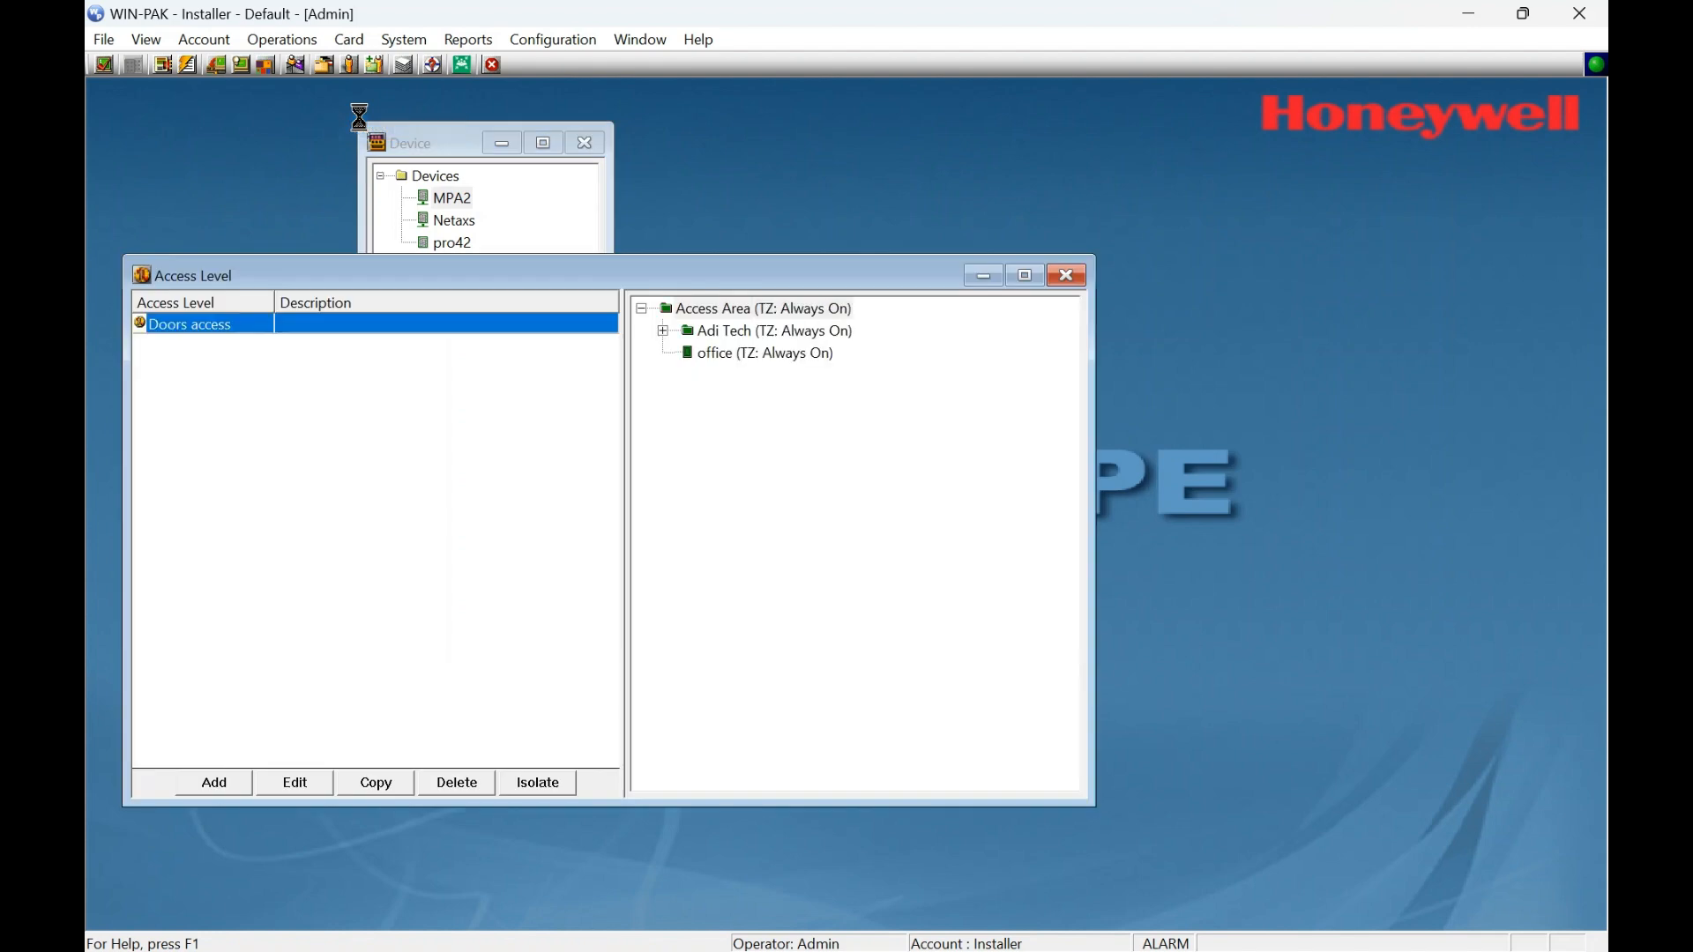
click(231, 784)
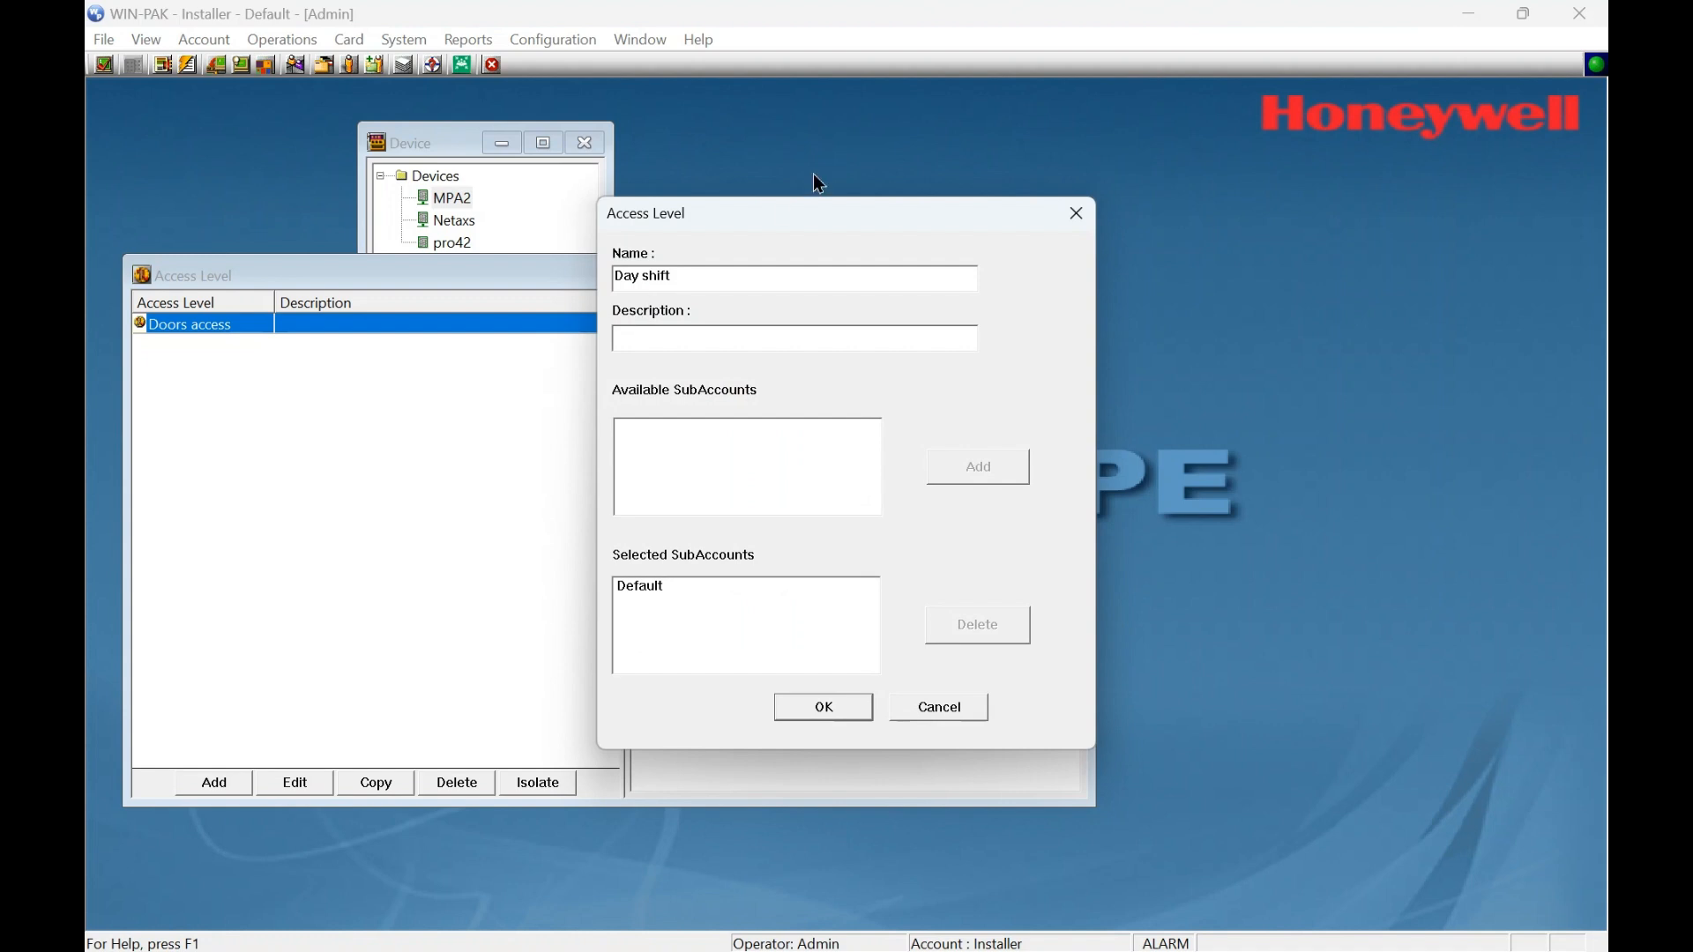
click(744, 344)
text(8-7)
click(839, 707)
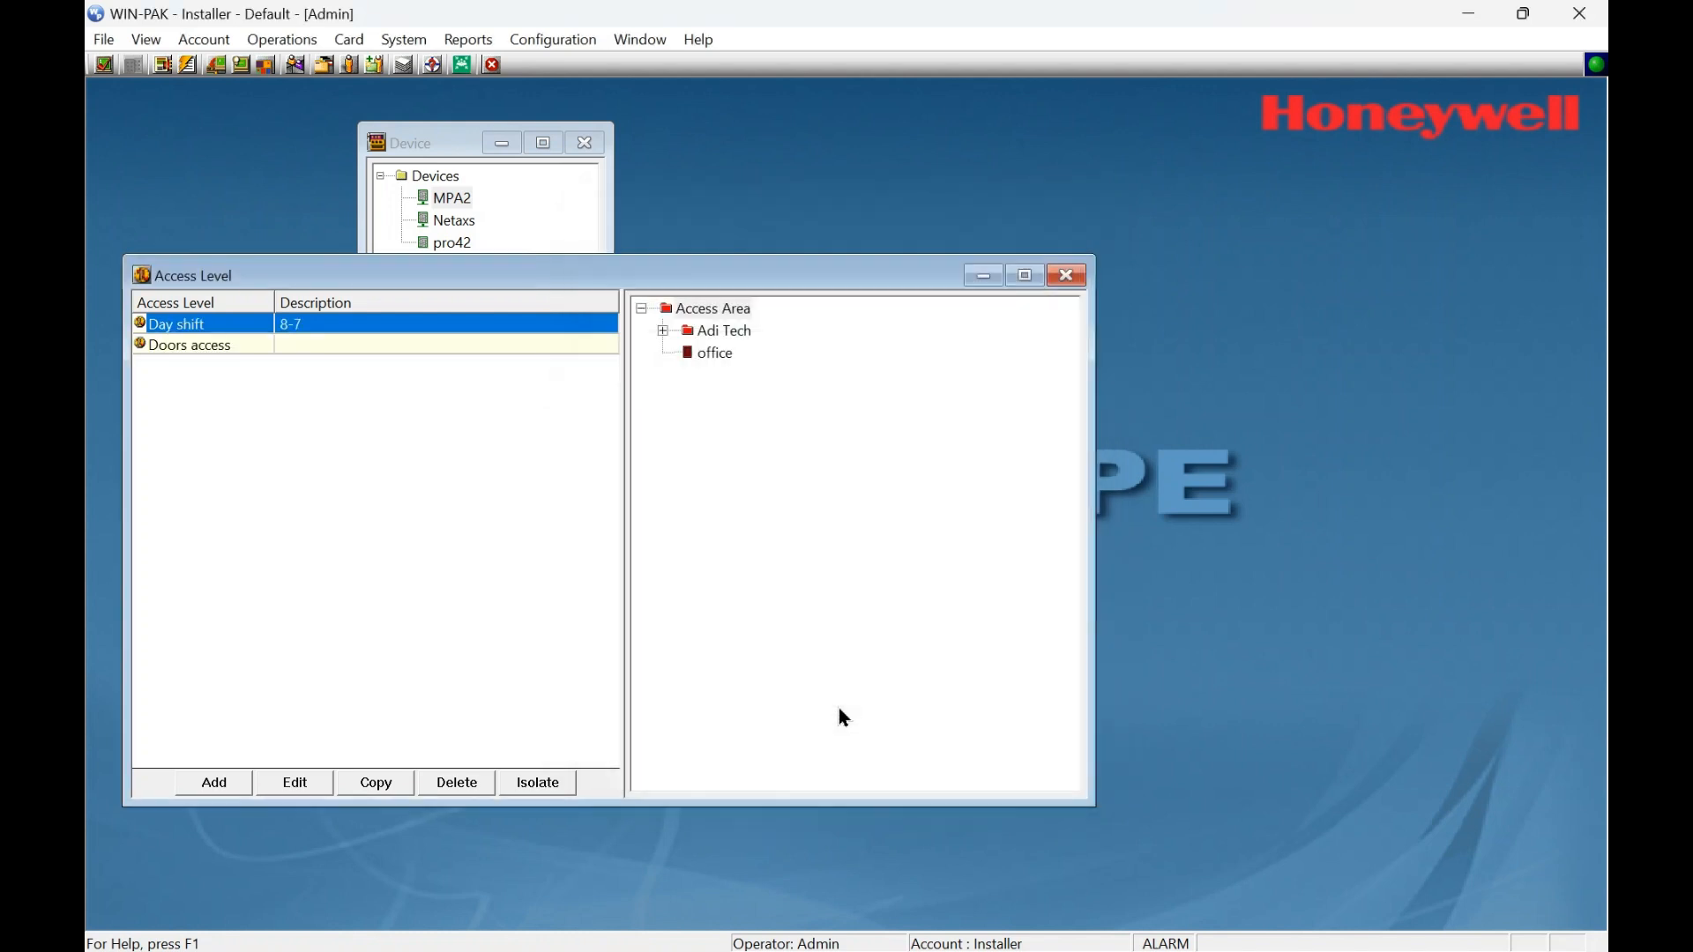
Set access for the office entrance in the Day shift access level, using the "day (day access)" time zone.
click(206, 348)
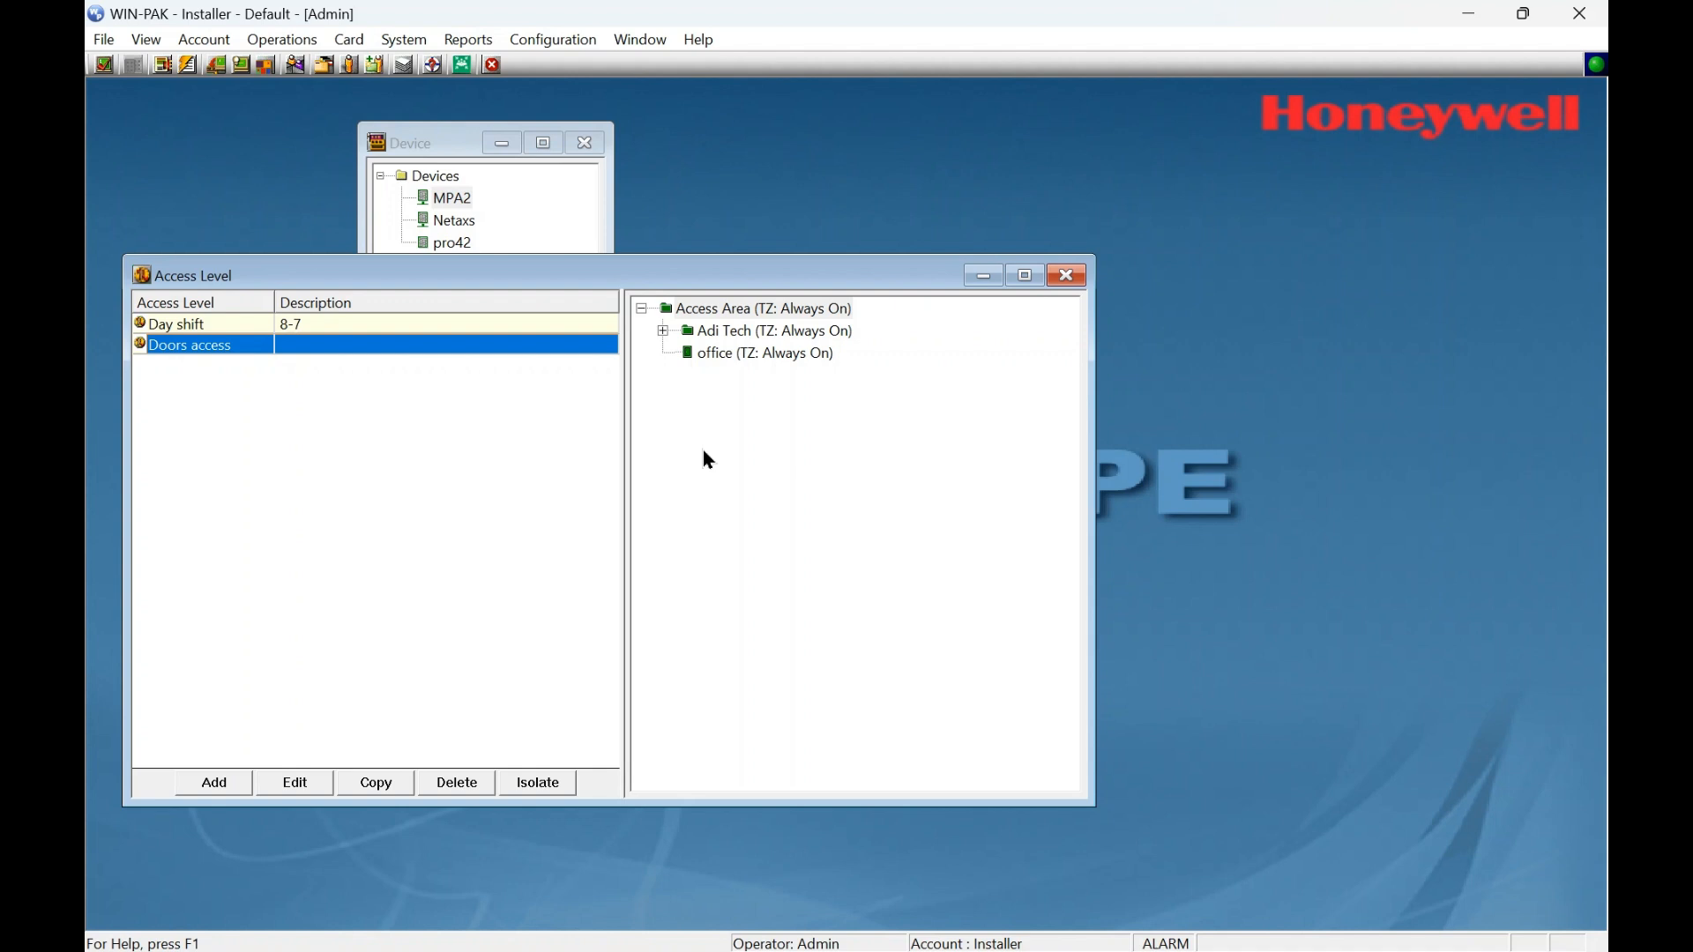
click(190, 326)
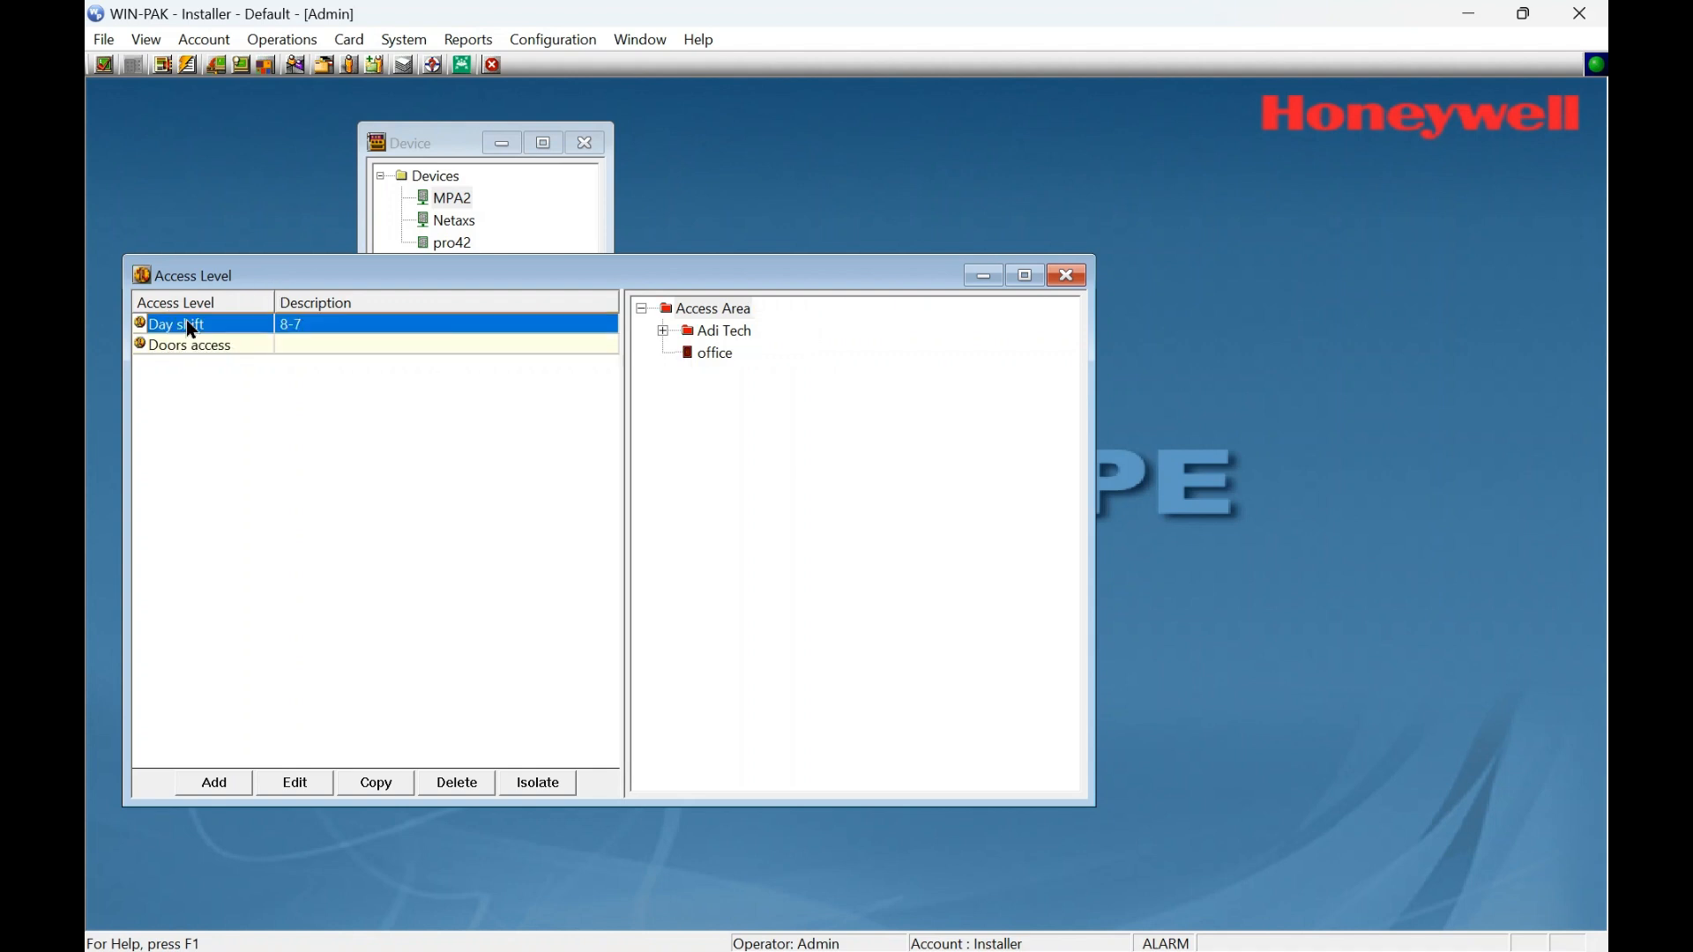
click(664, 331)
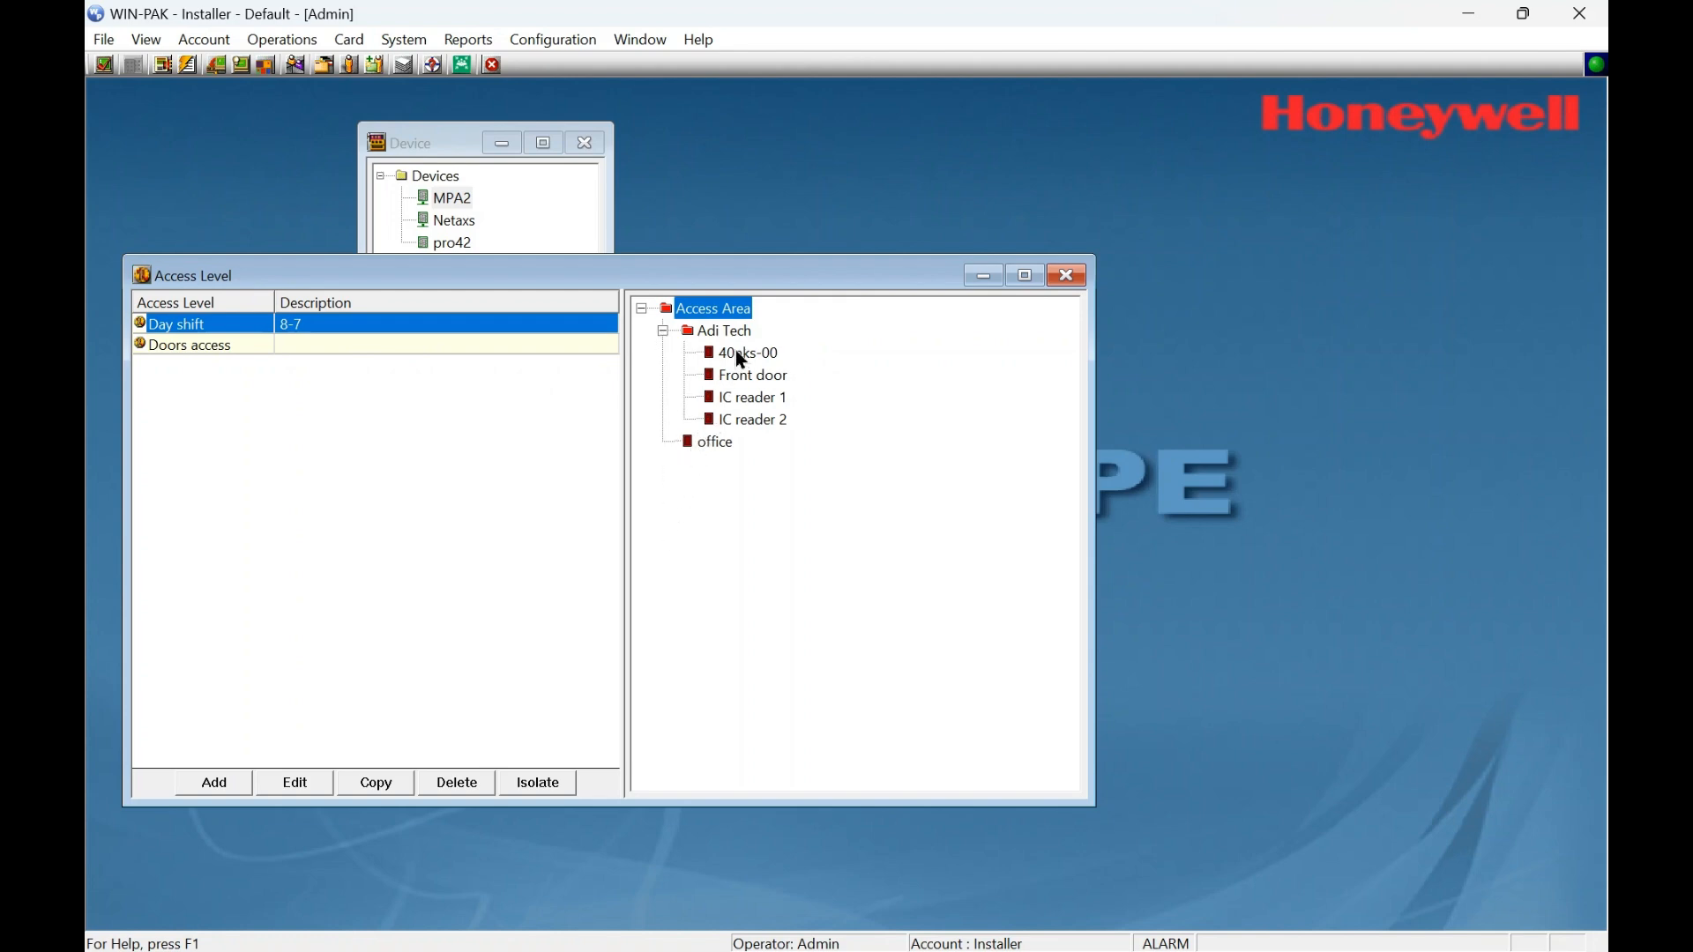
click(703, 446)
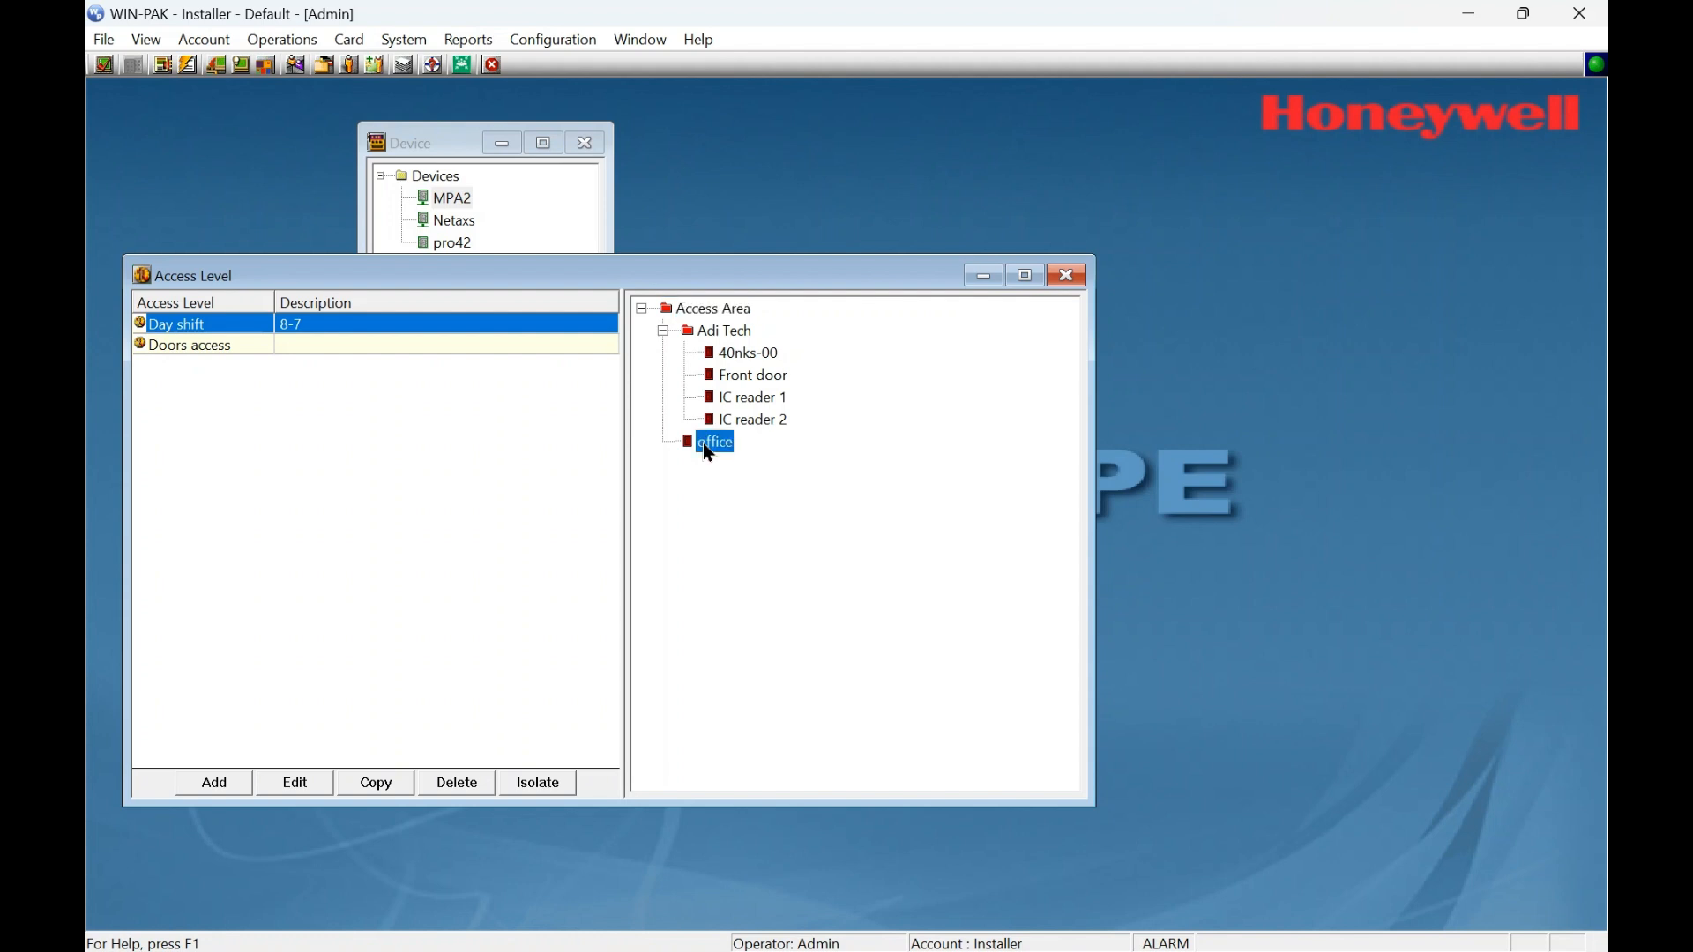
right_click(704, 445)
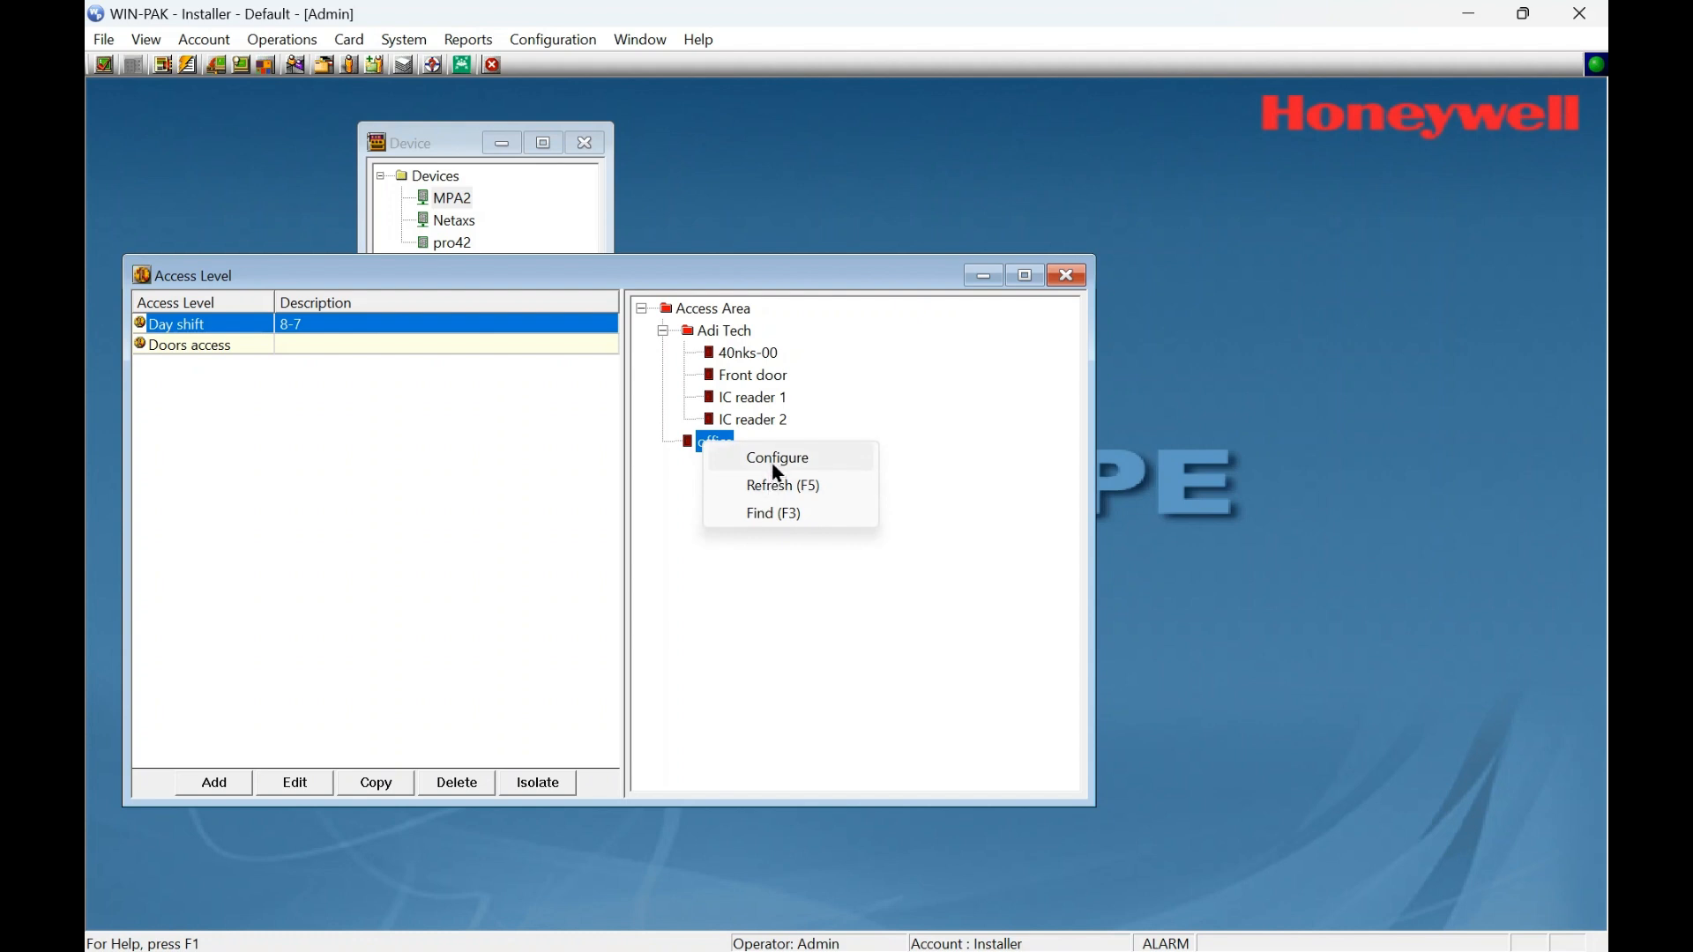
click(778, 468)
click(694, 425)
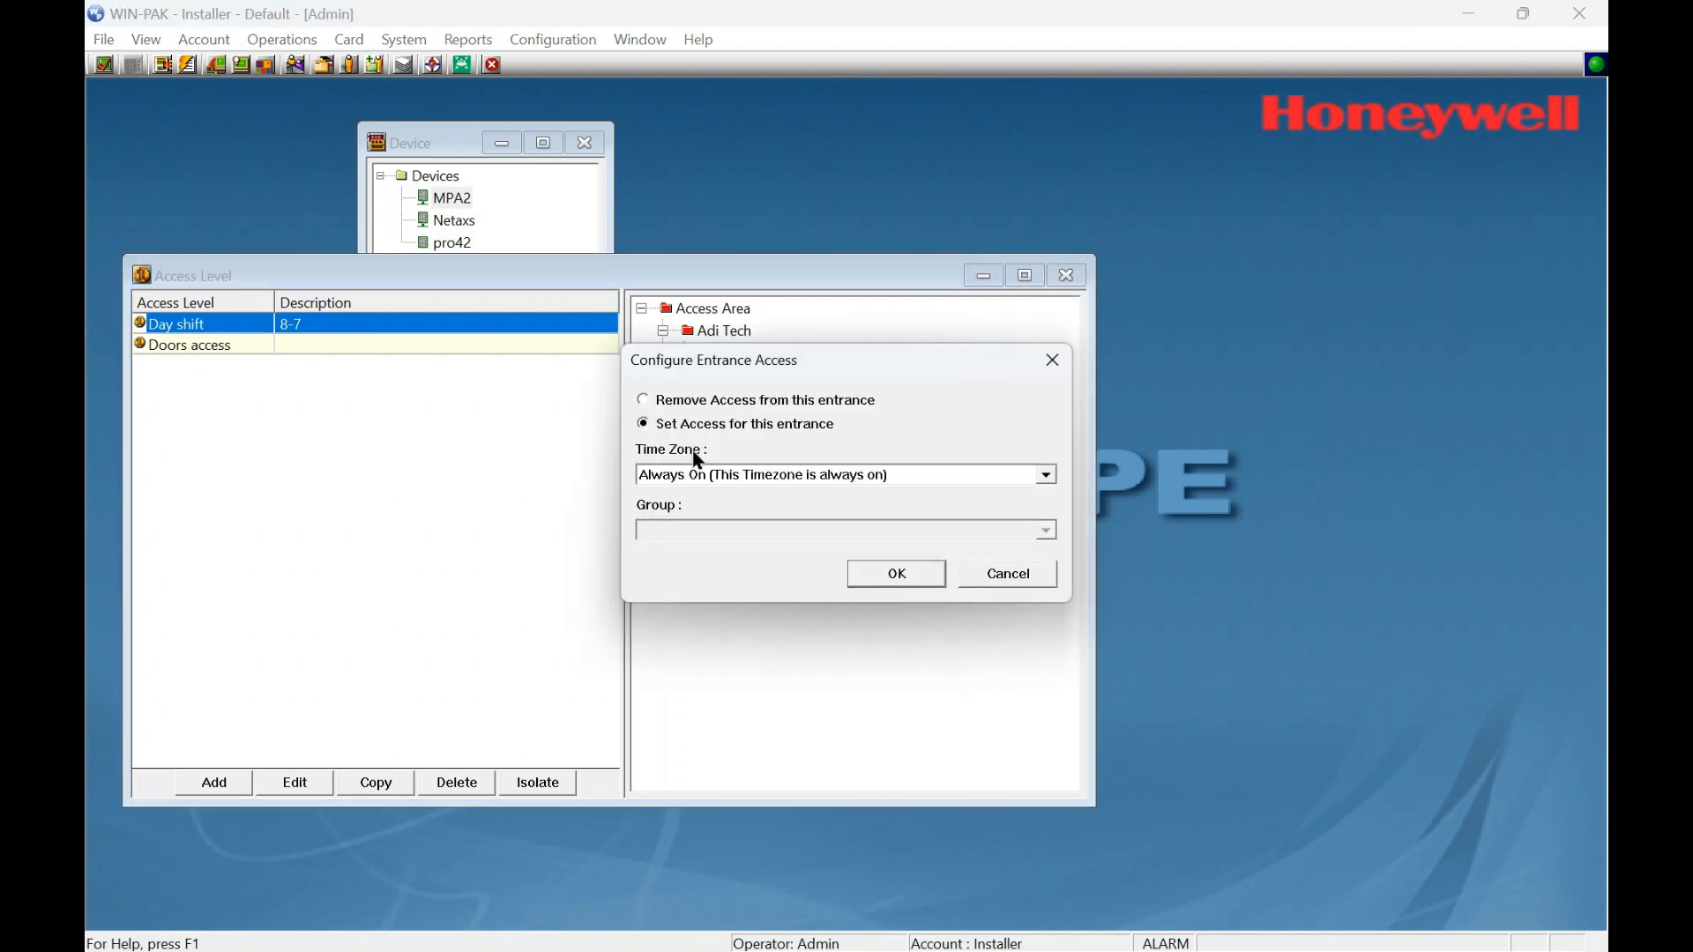
click(697, 475)
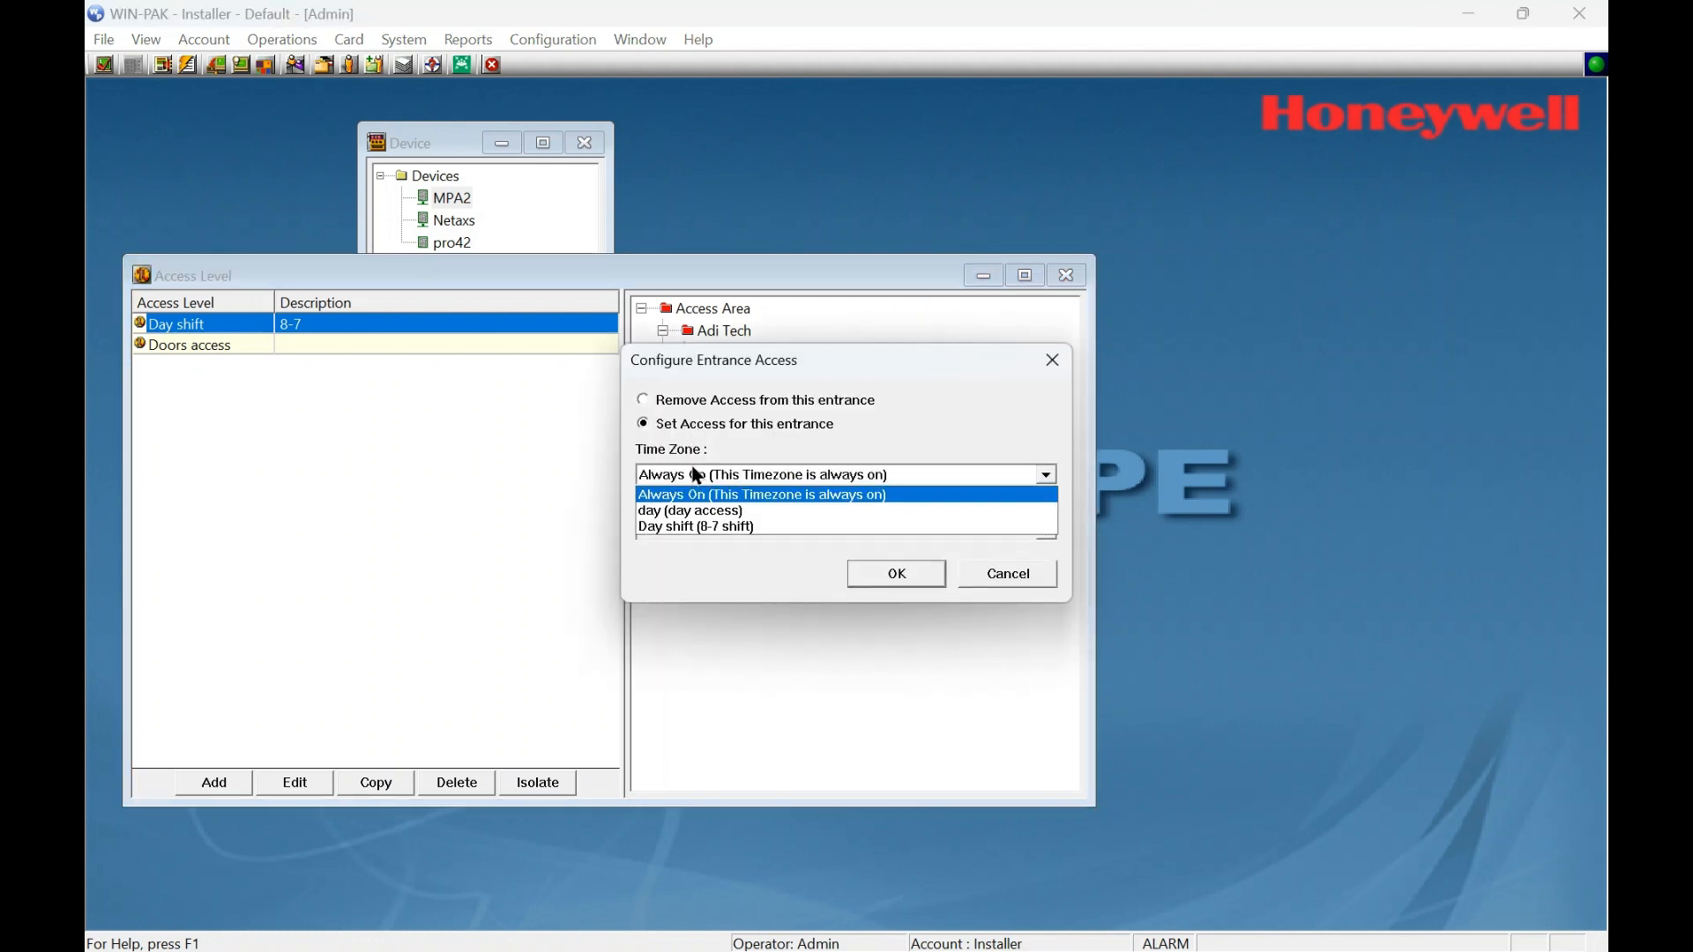
click(732, 513)
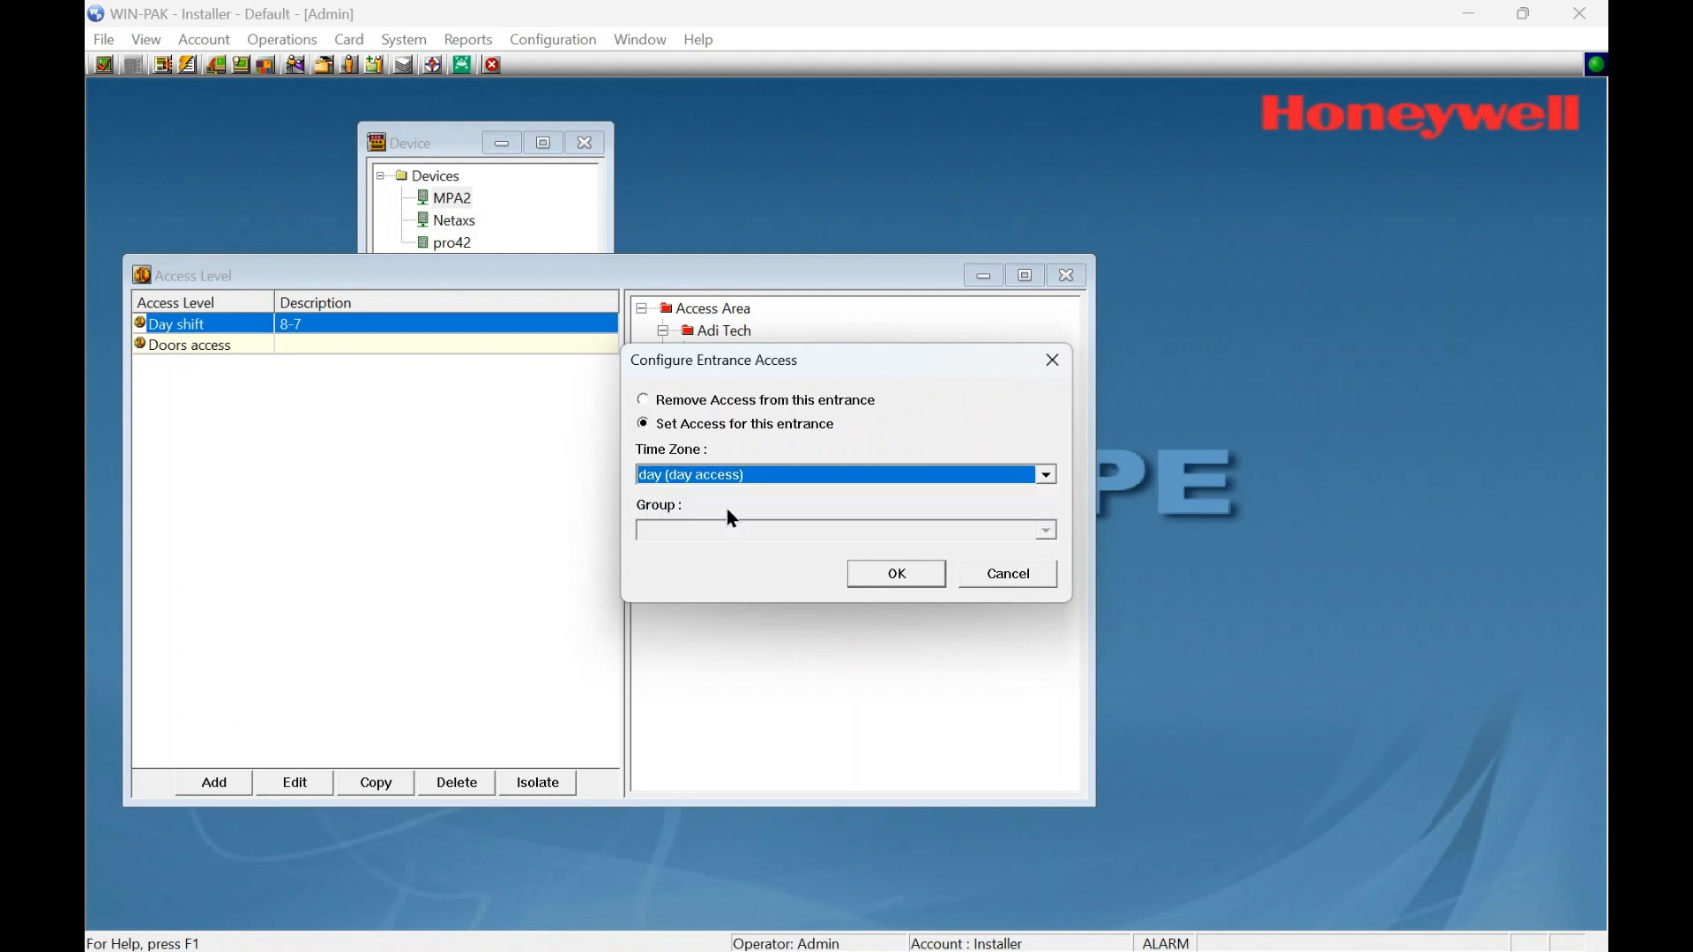
click(898, 577)
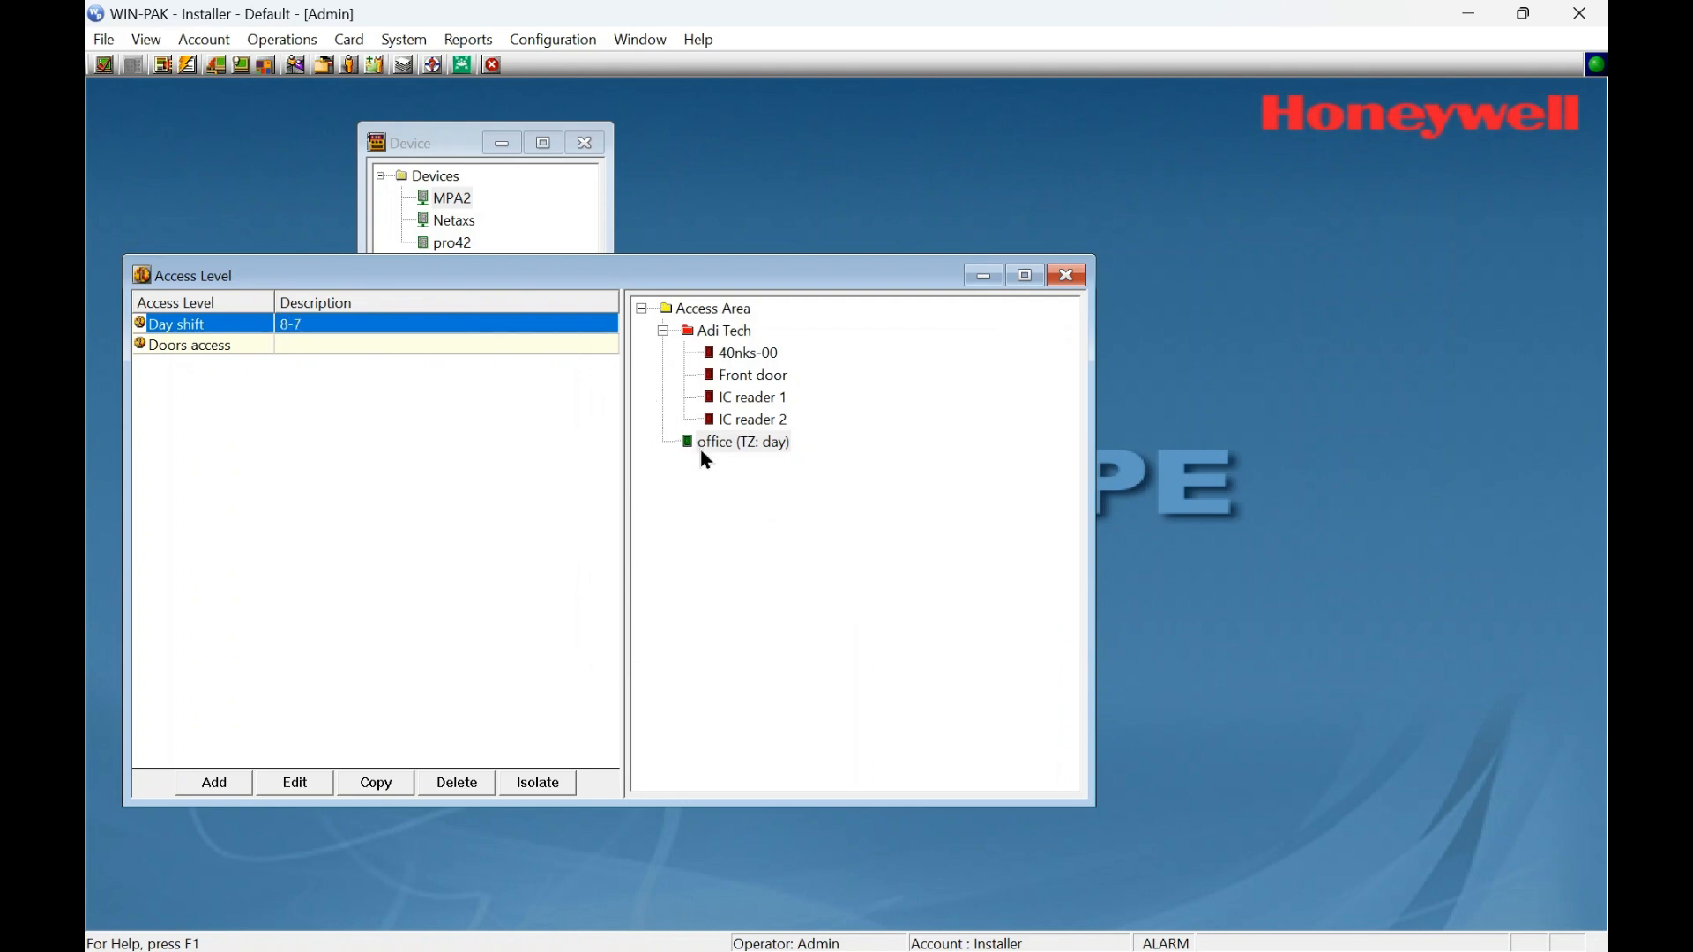
Set access for the Front door entrance in the Day shift access level with the Always On time zone, and close the access levels.
click(730, 381)
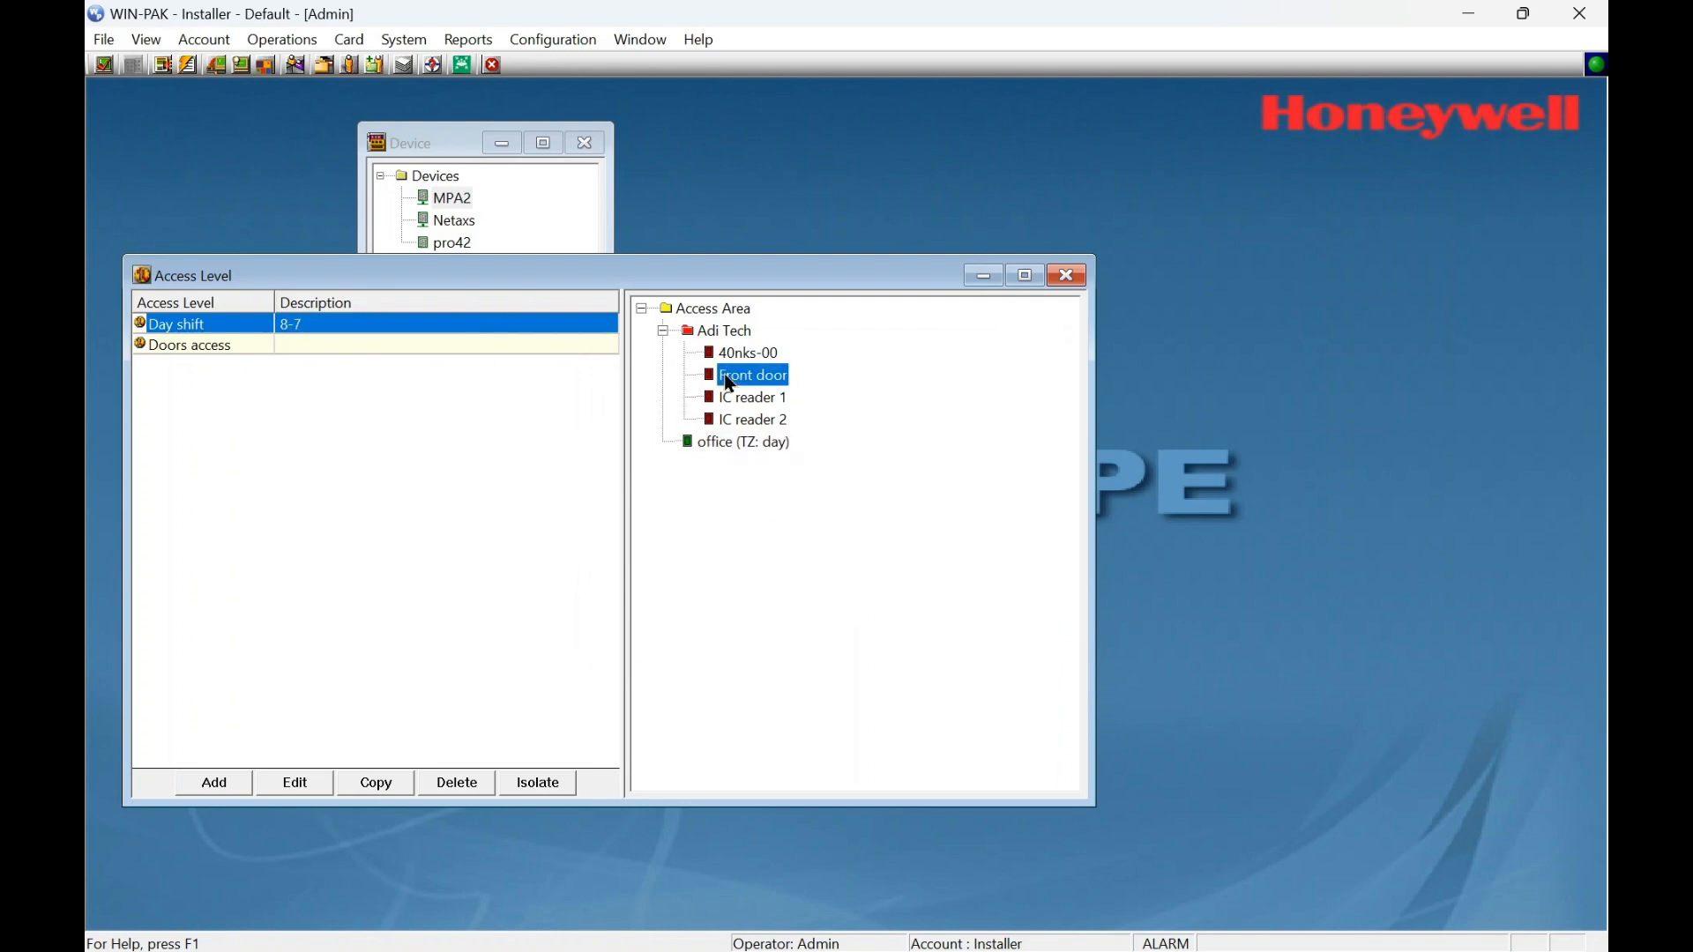
right_click(727, 377)
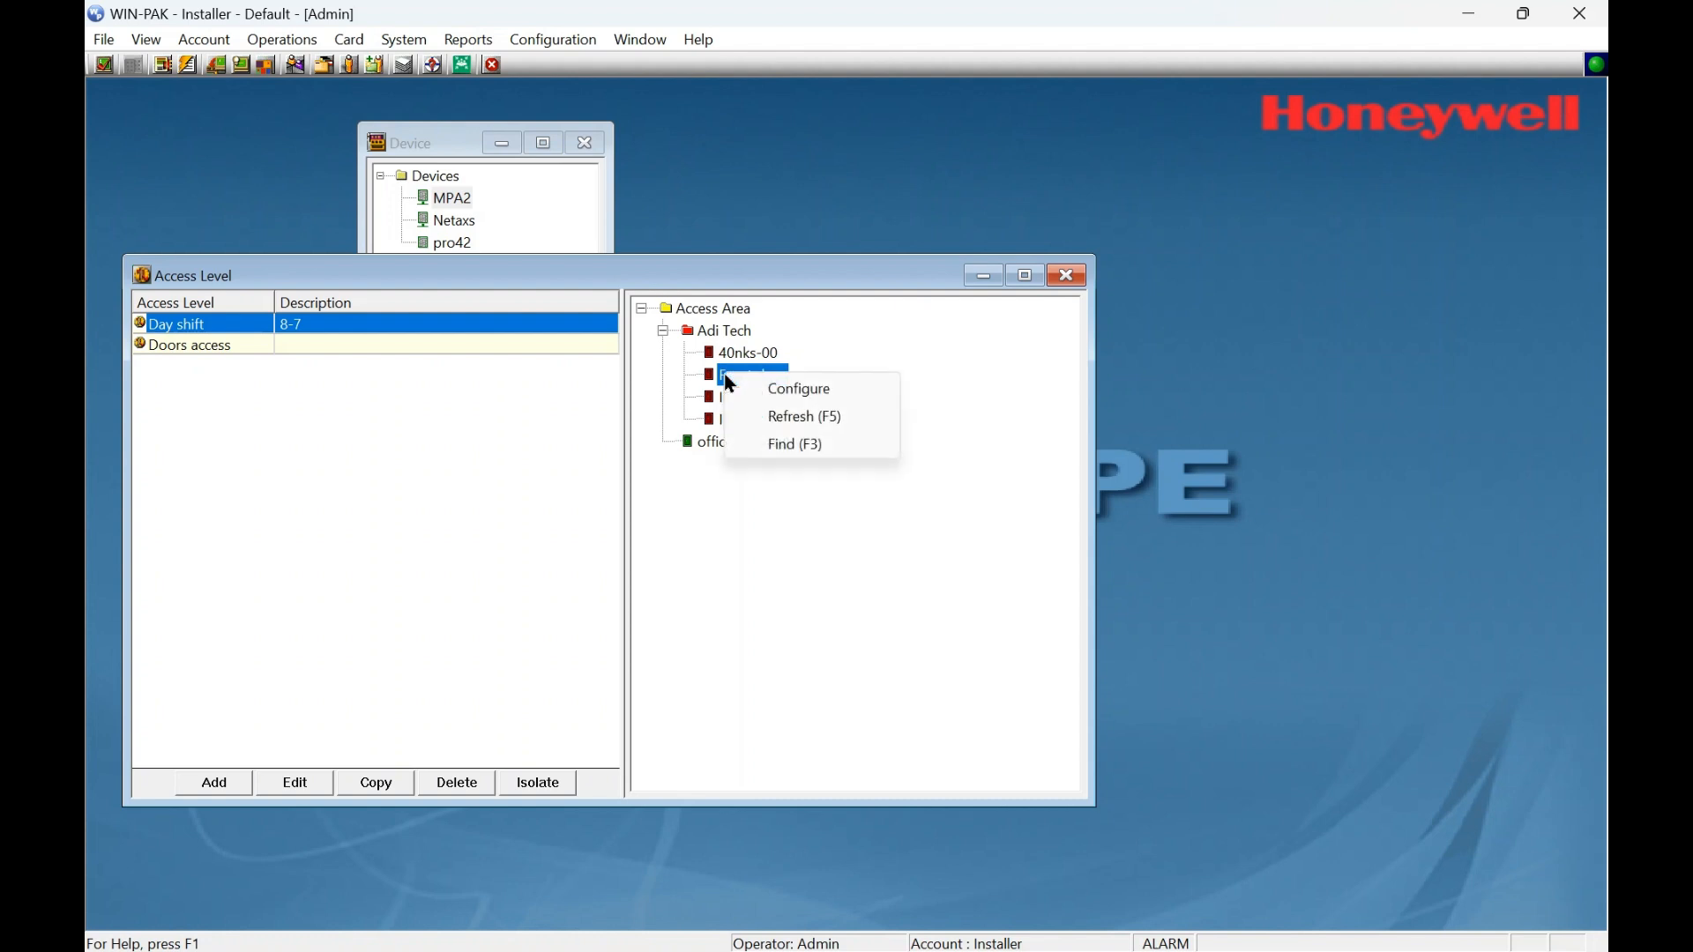
click(775, 399)
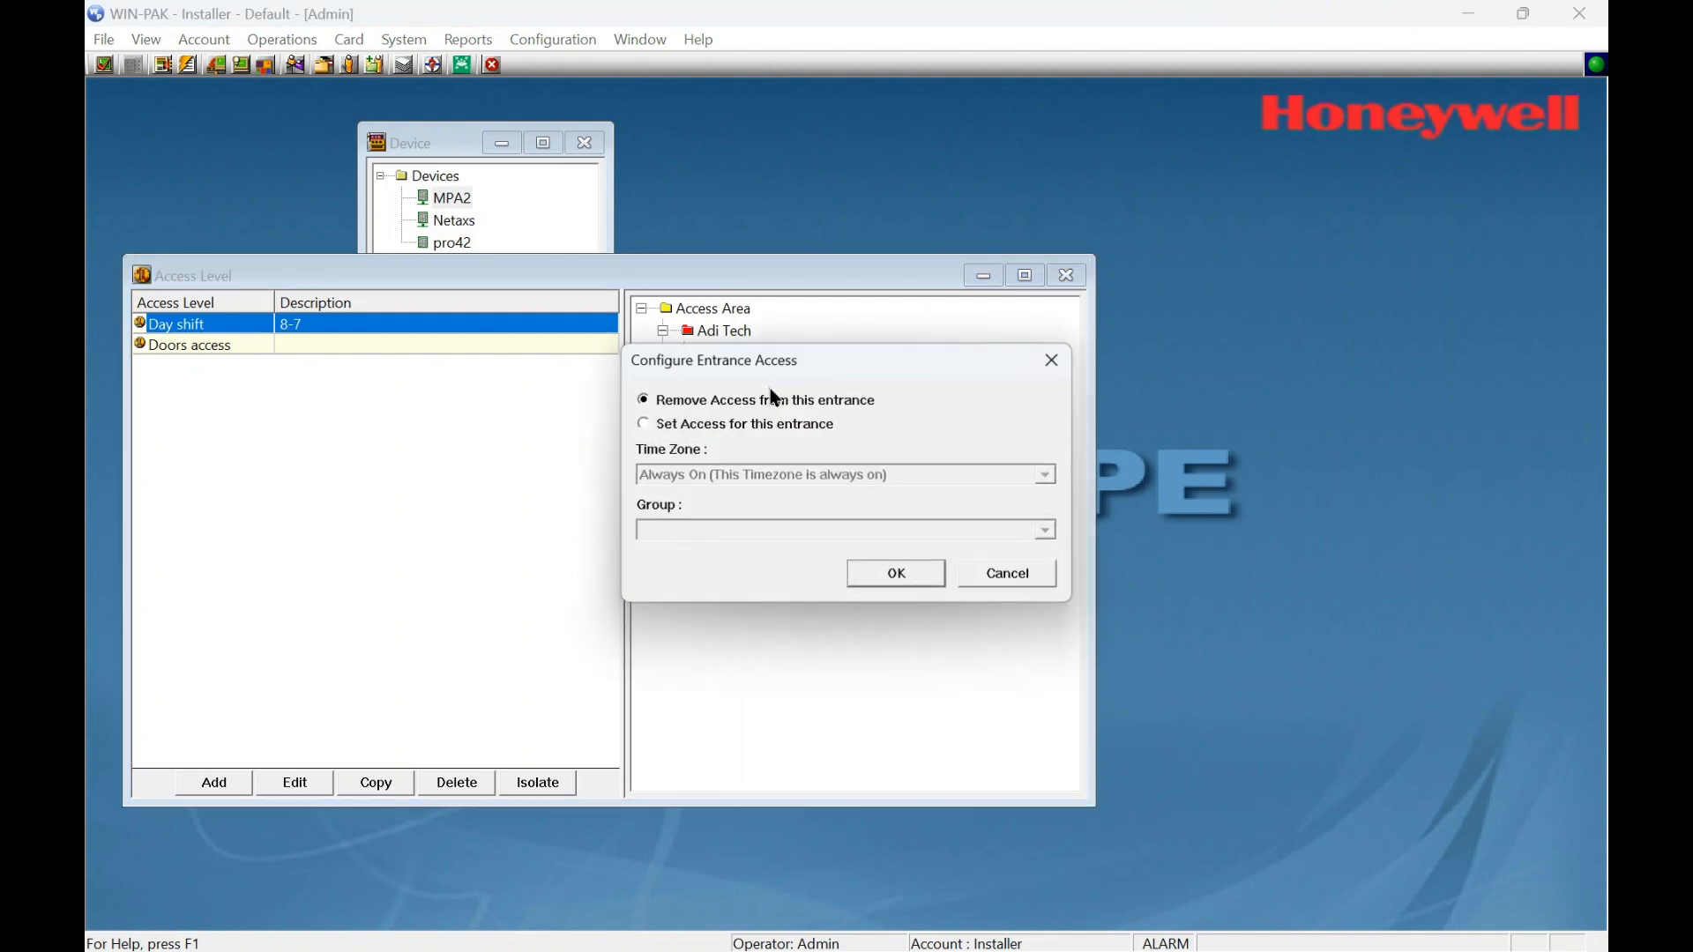
click(671, 427)
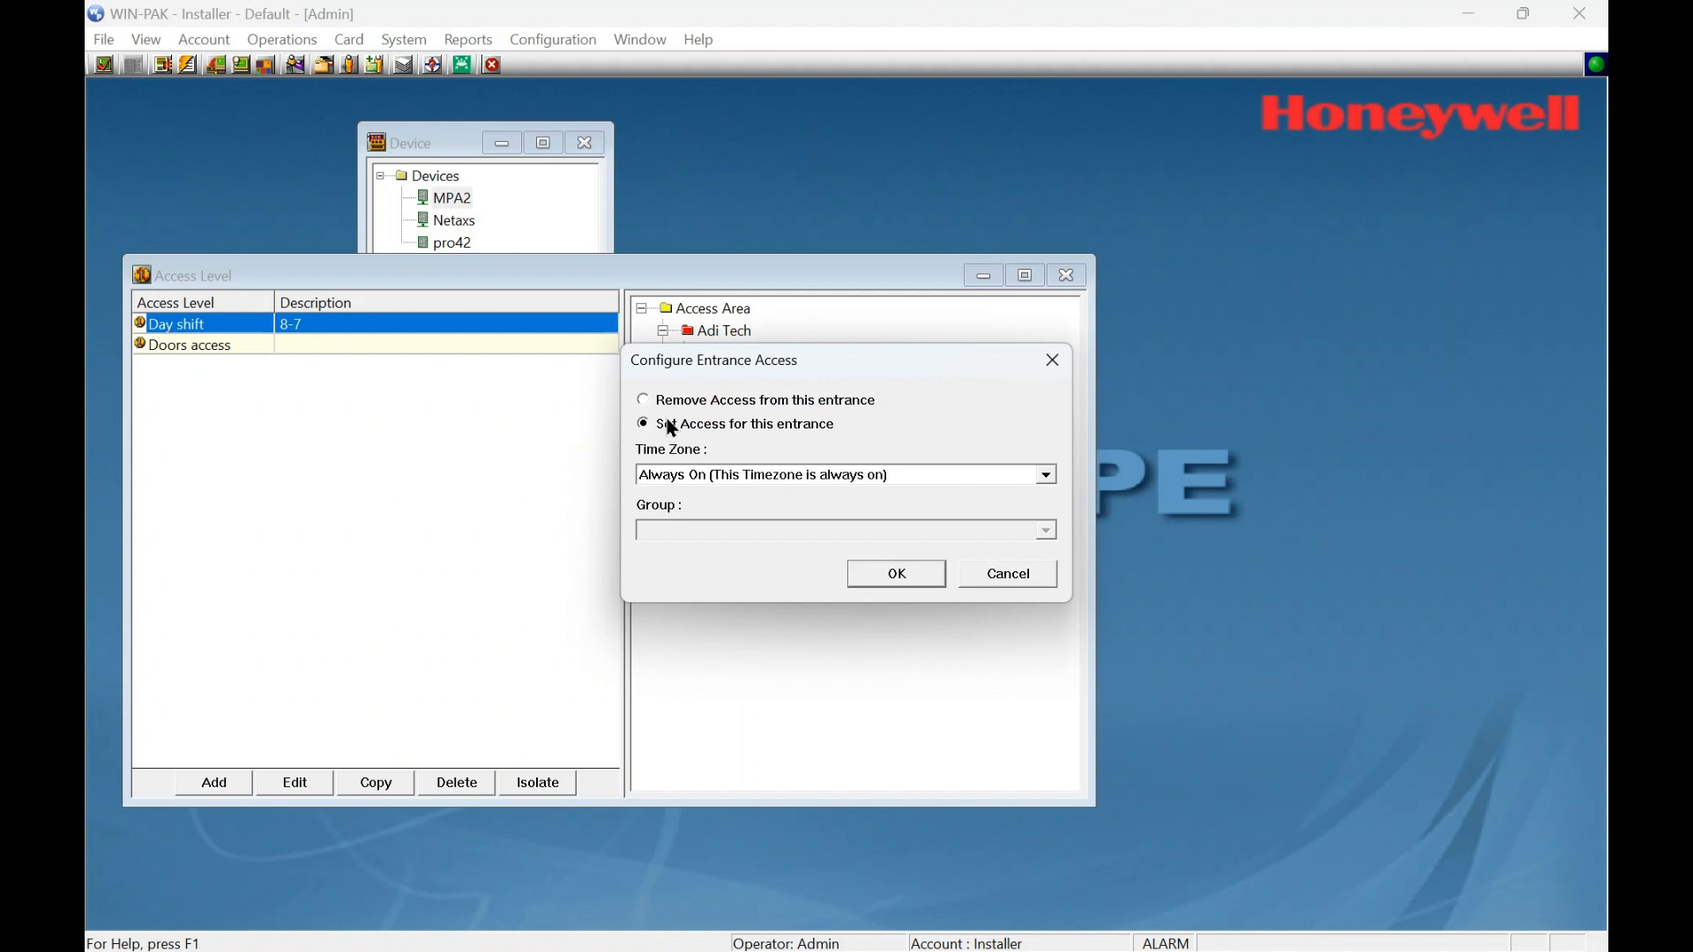
click(917, 574)
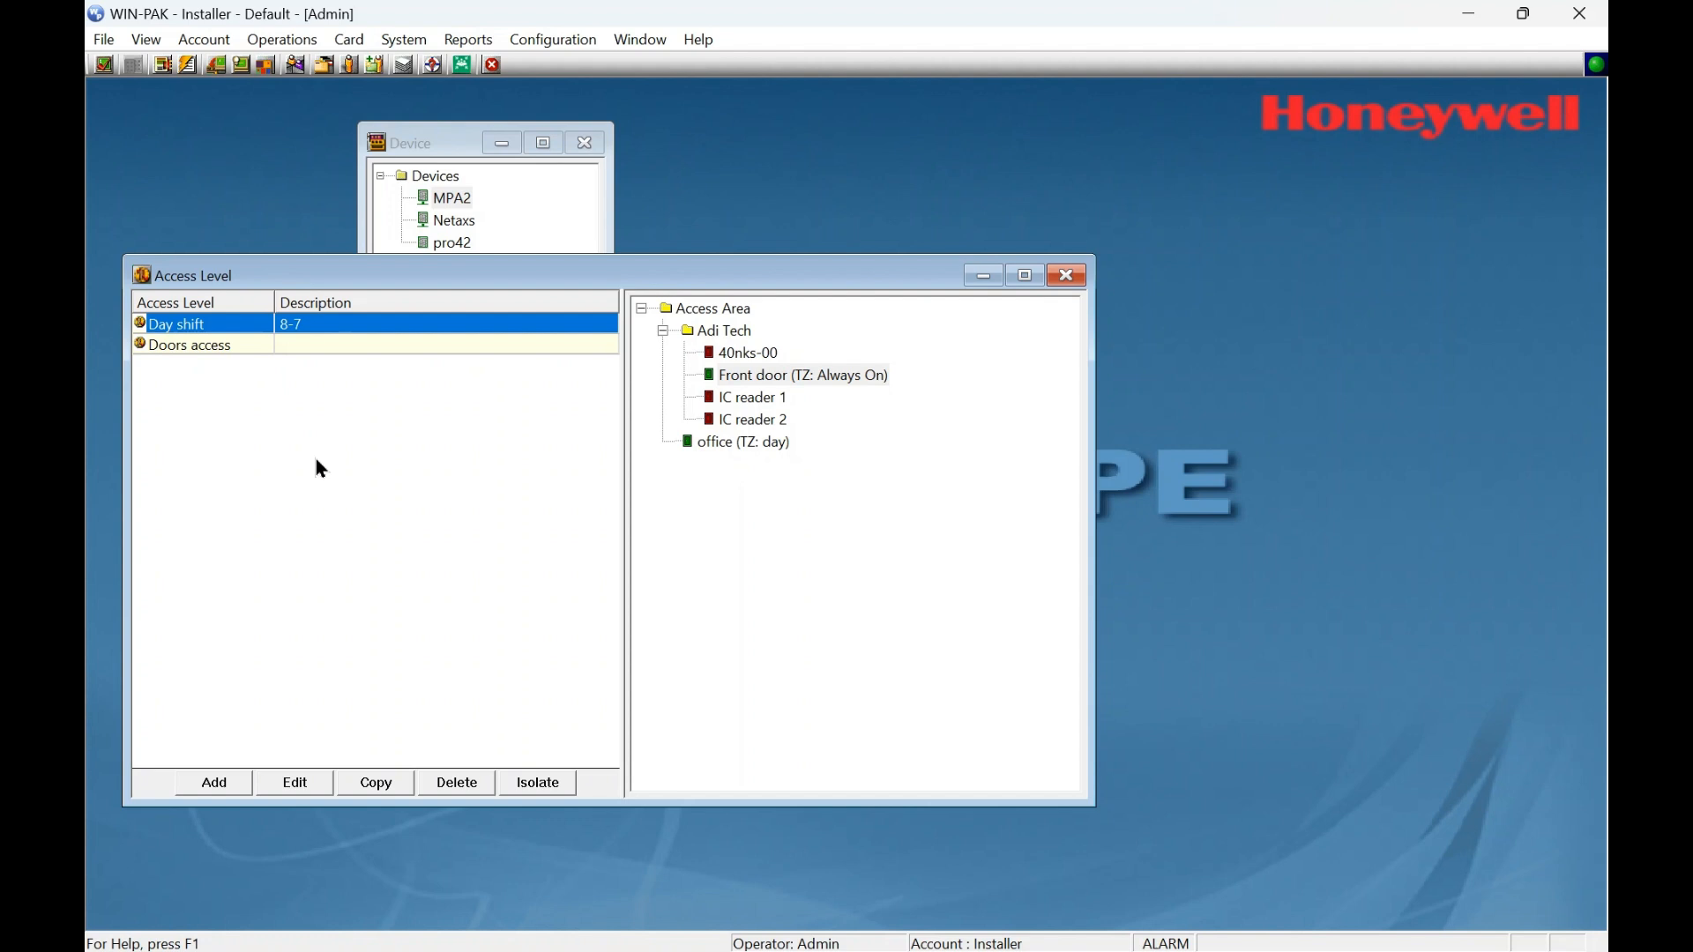
click(1071, 278)
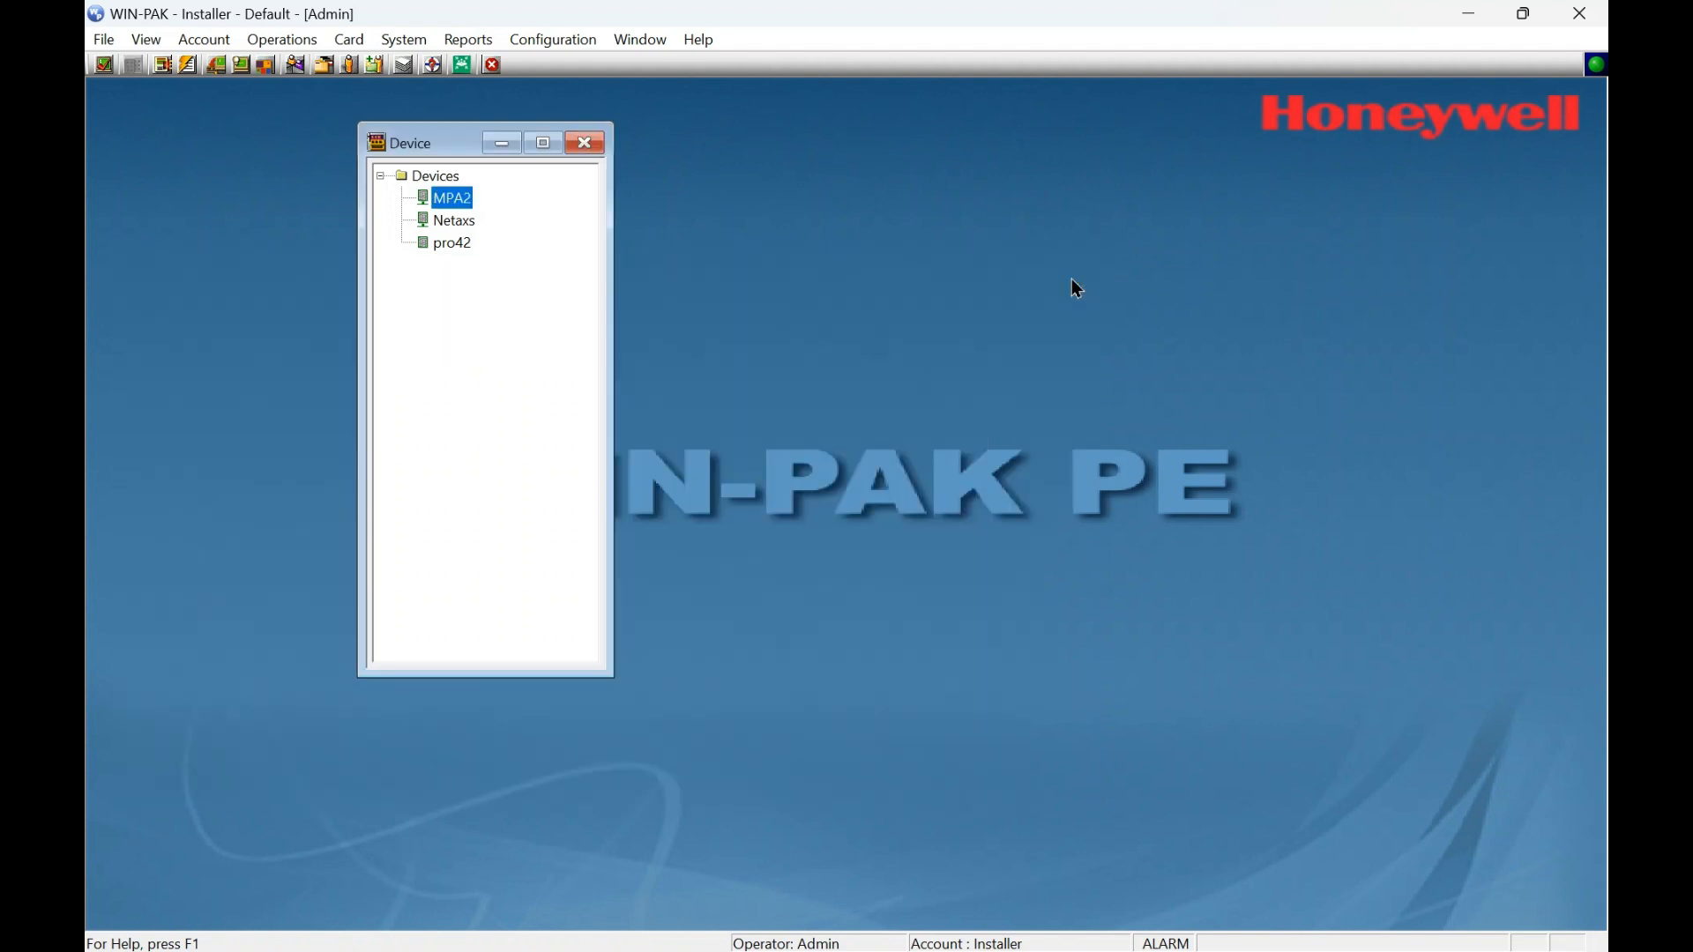
Change the access level of the eighth card in the card list to Day shift, save it, and close the card list.
click(352, 41)
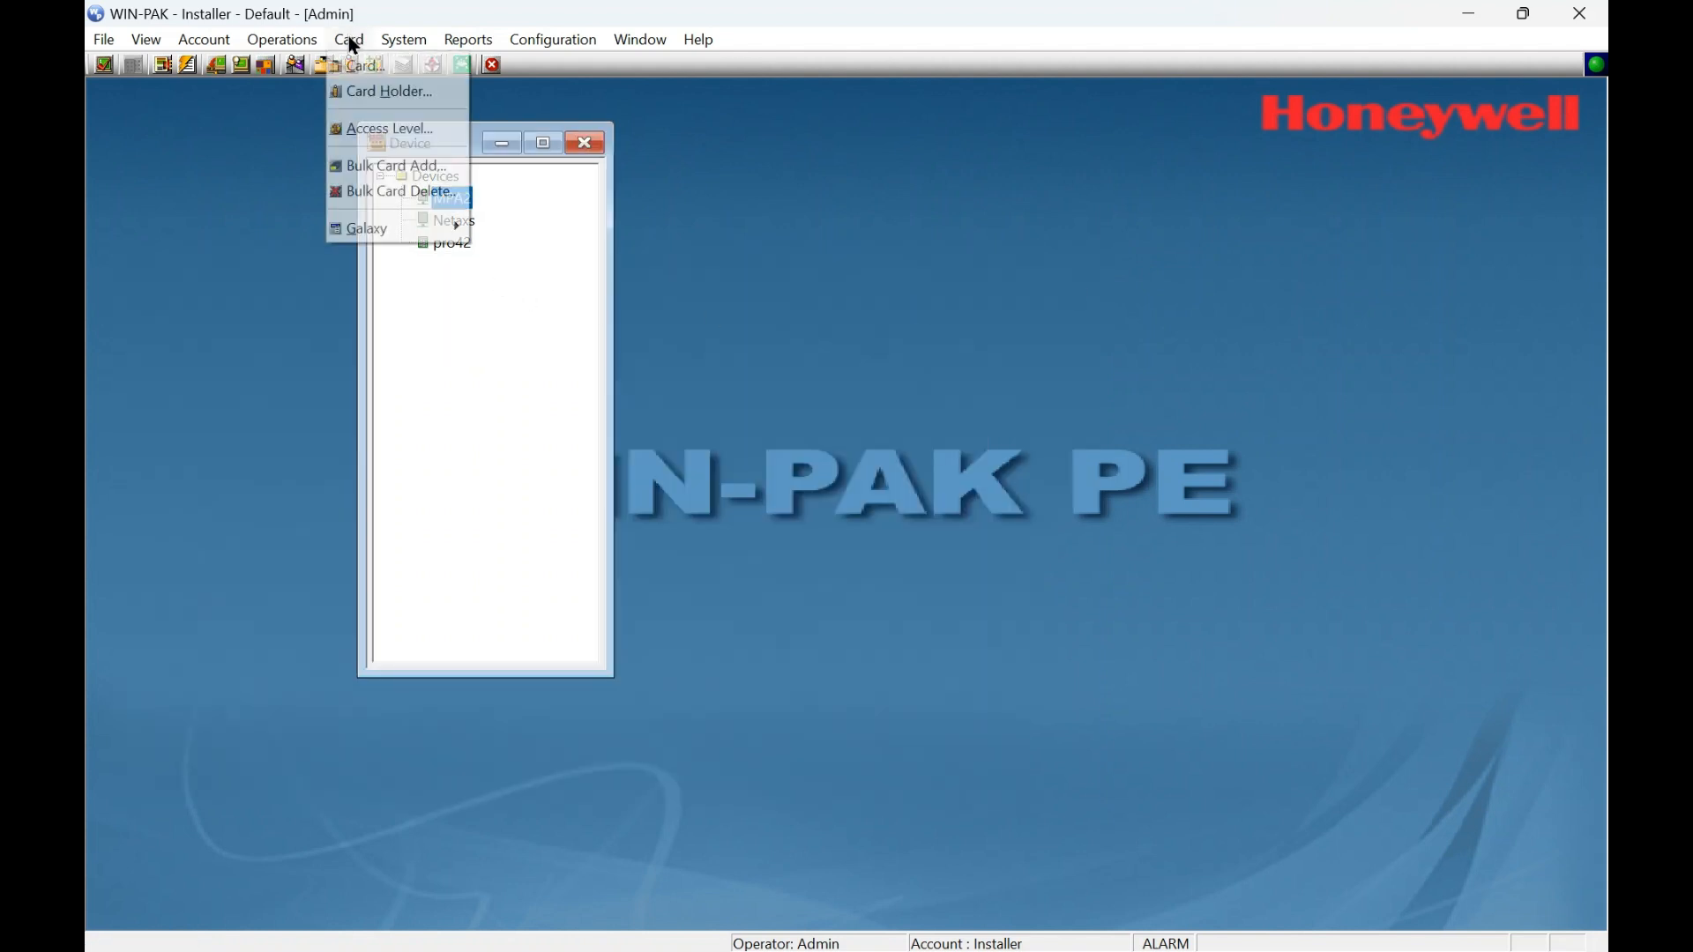
click(367, 68)
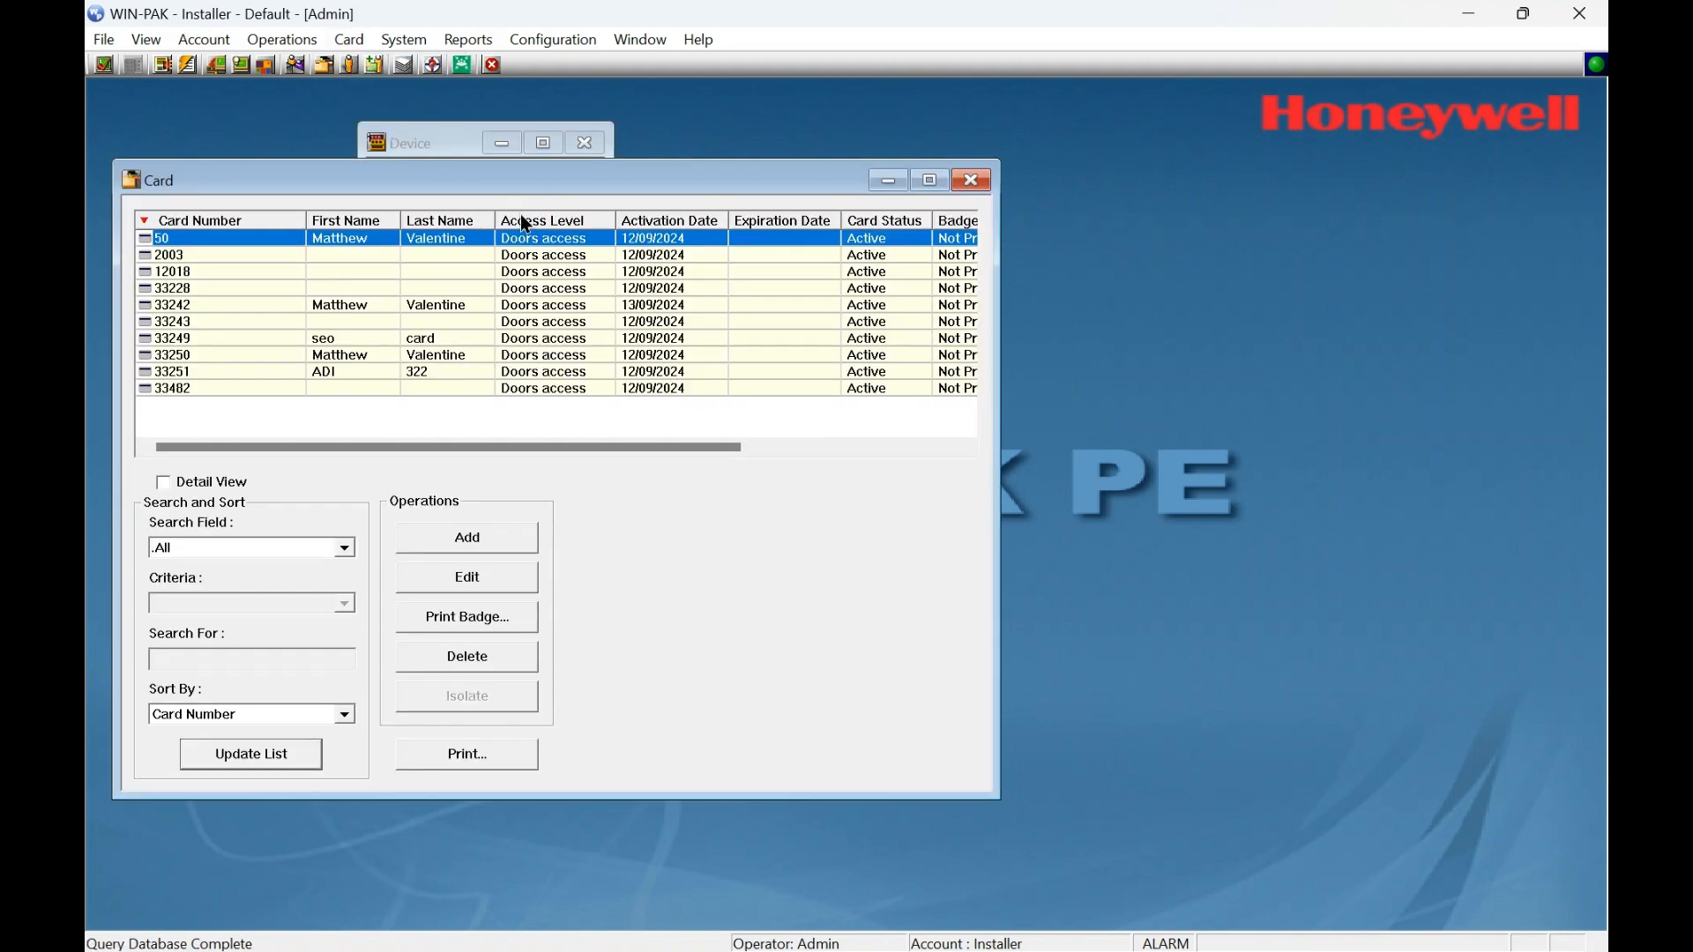
double_click(532, 358)
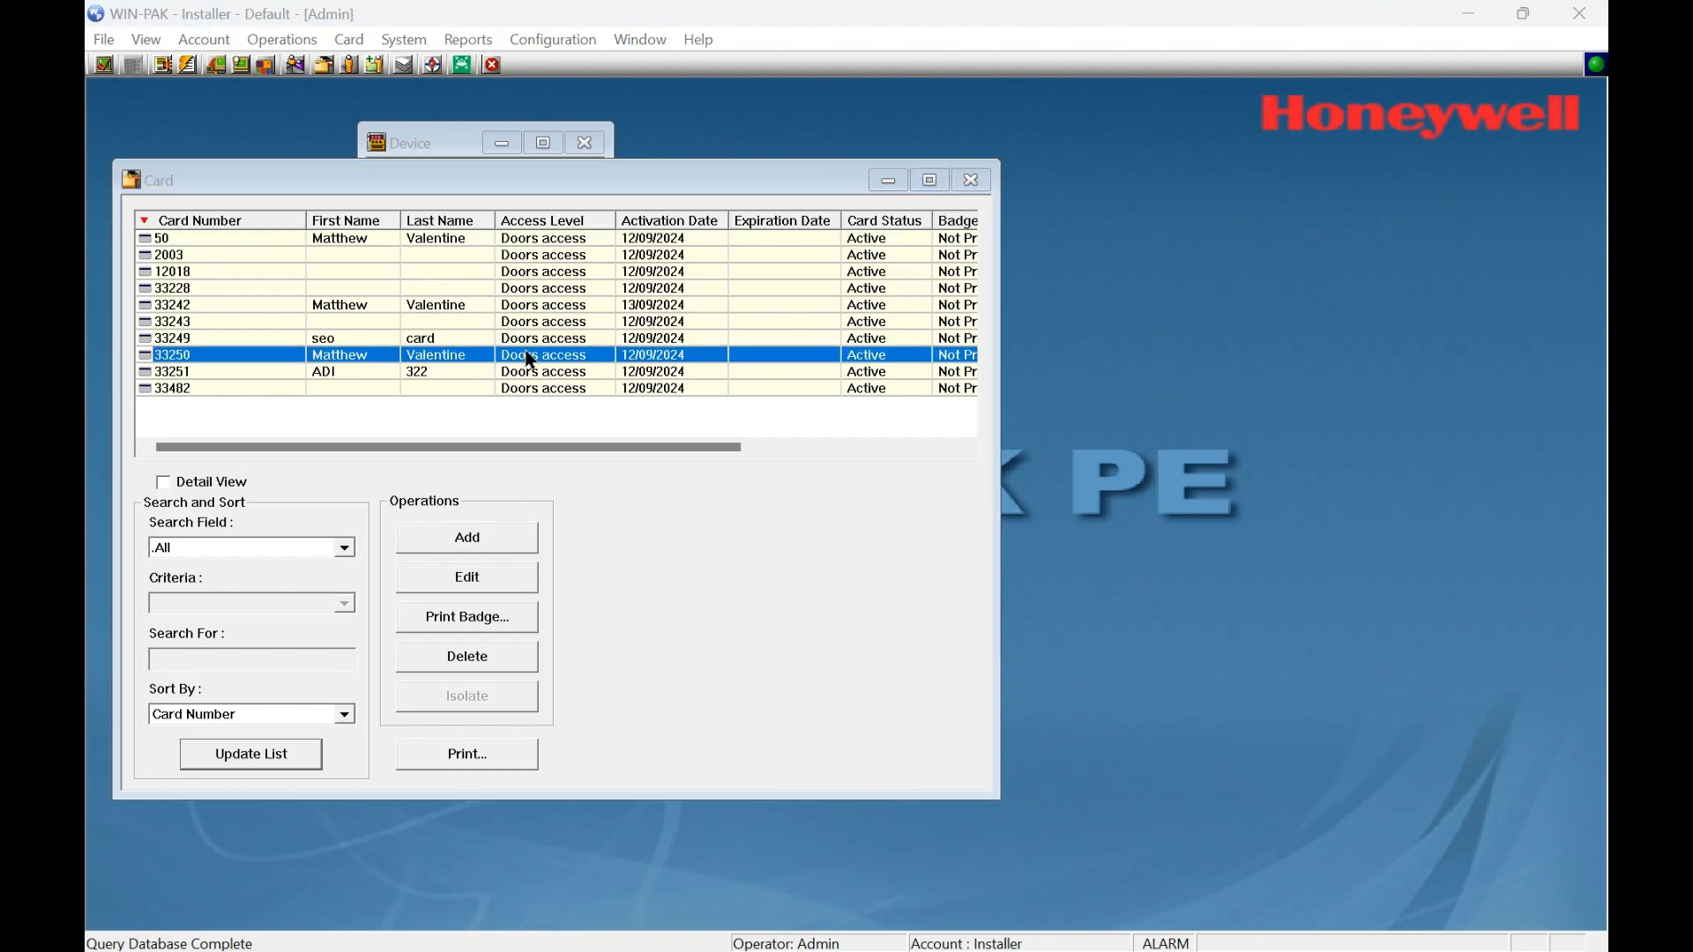
click(935, 279)
click(919, 297)
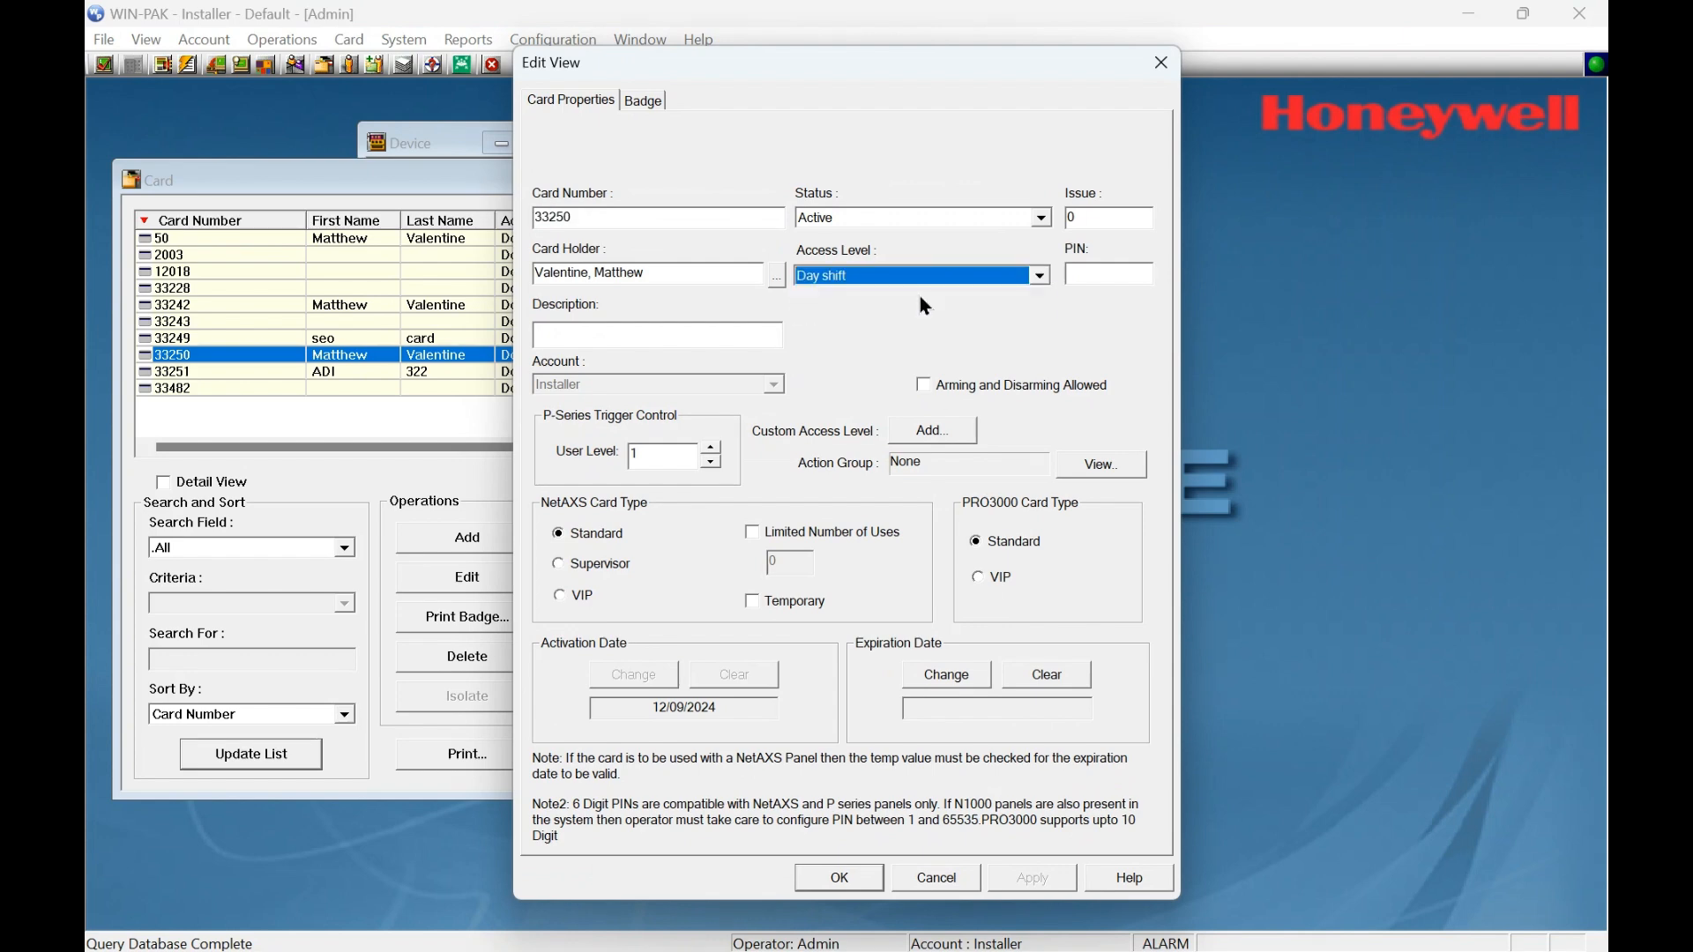
click(856, 878)
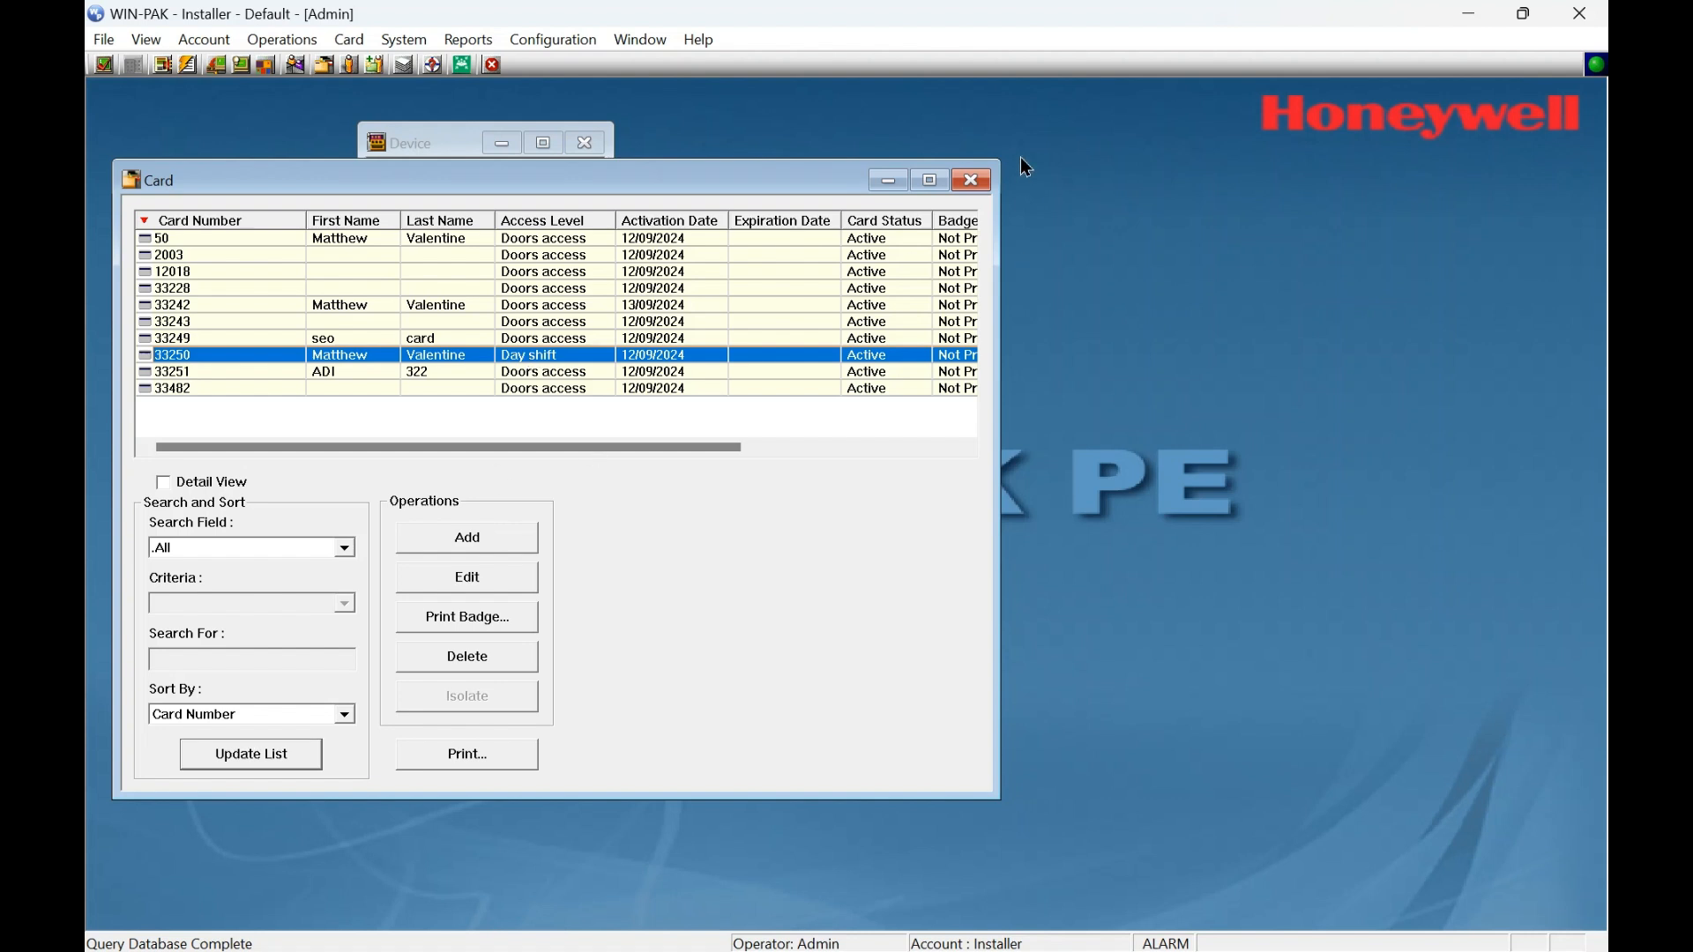
click(973, 182)
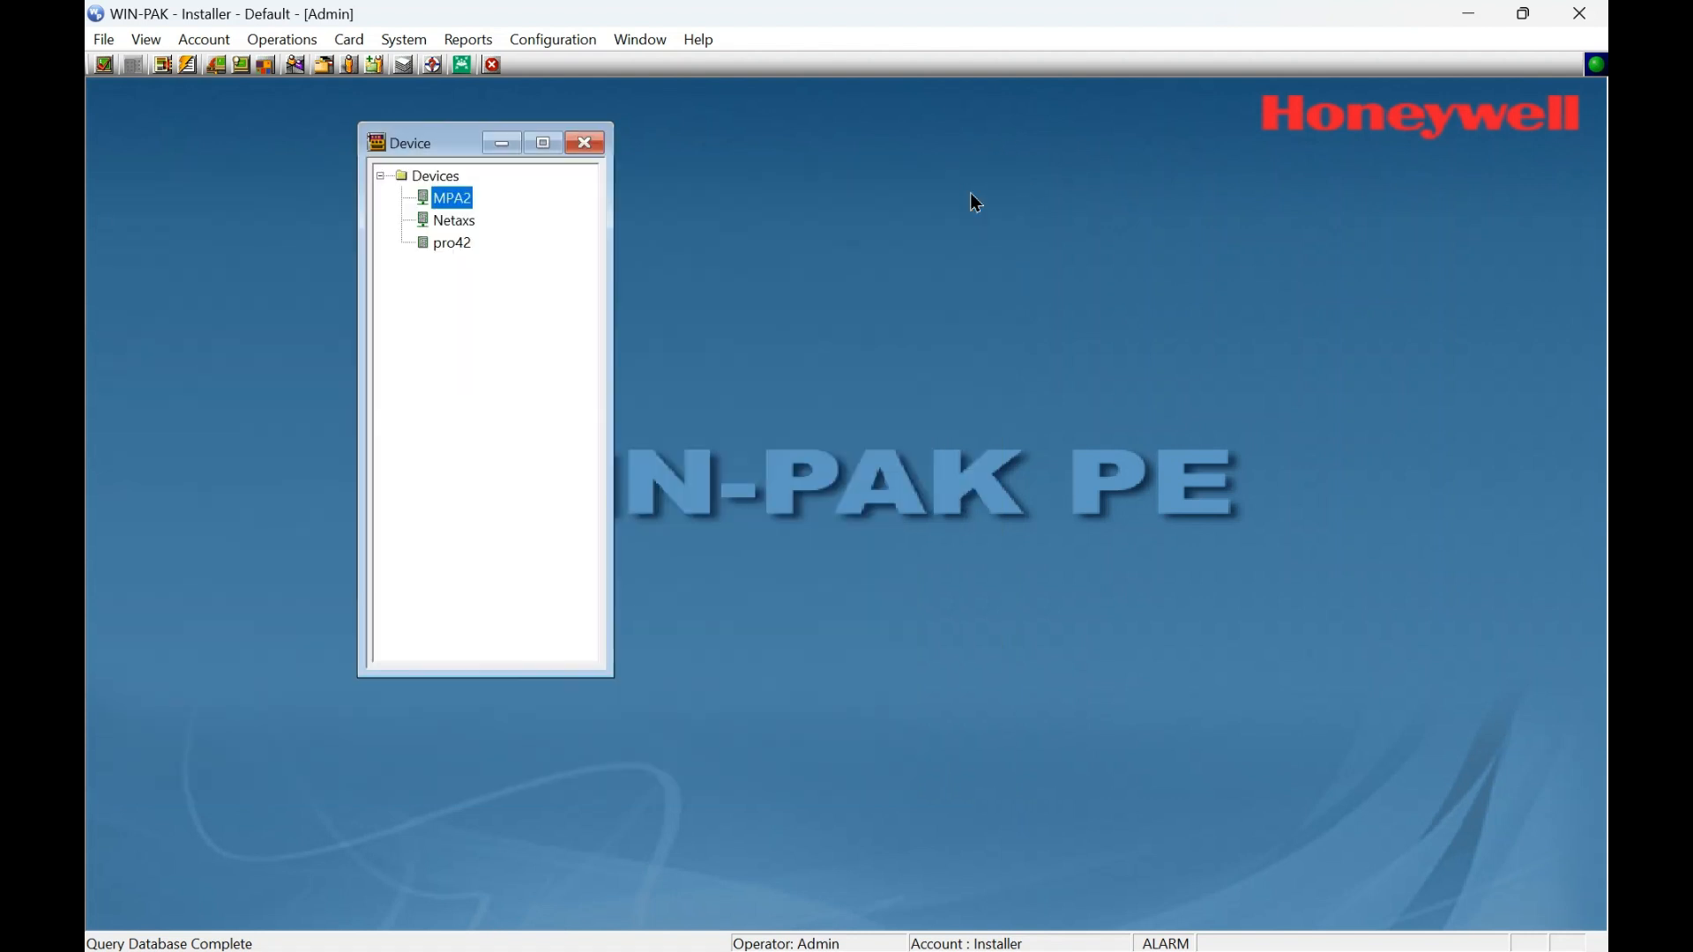